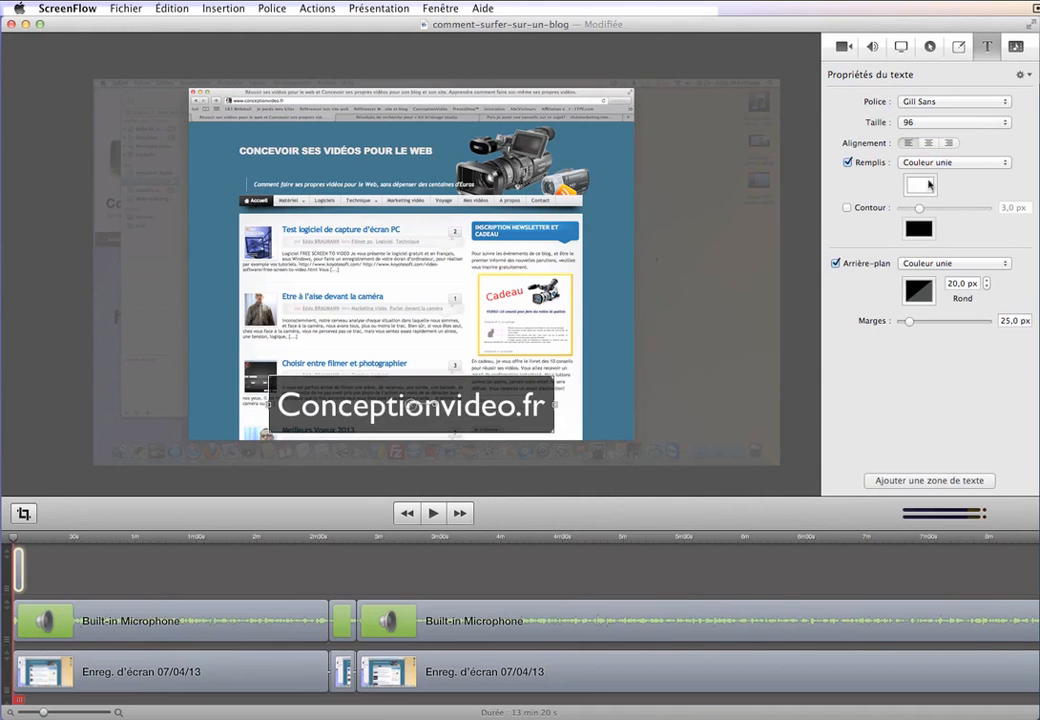
Step: Try a 3 px outline on the title text and the title without its background, restoring both settings
click(847, 208)
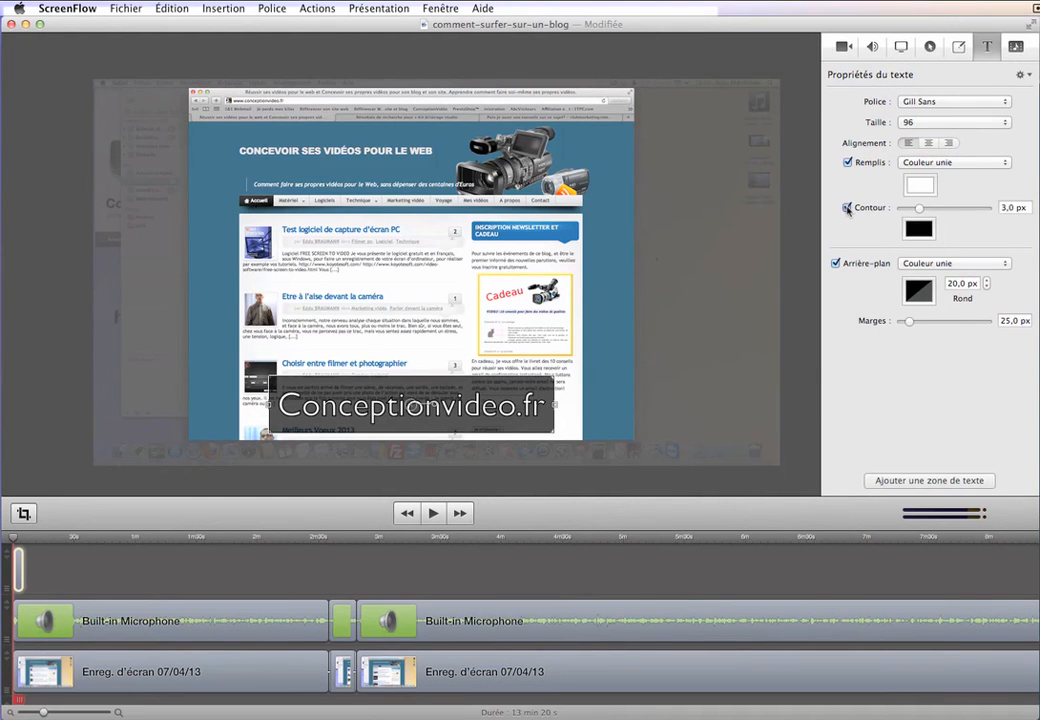
click(847, 208)
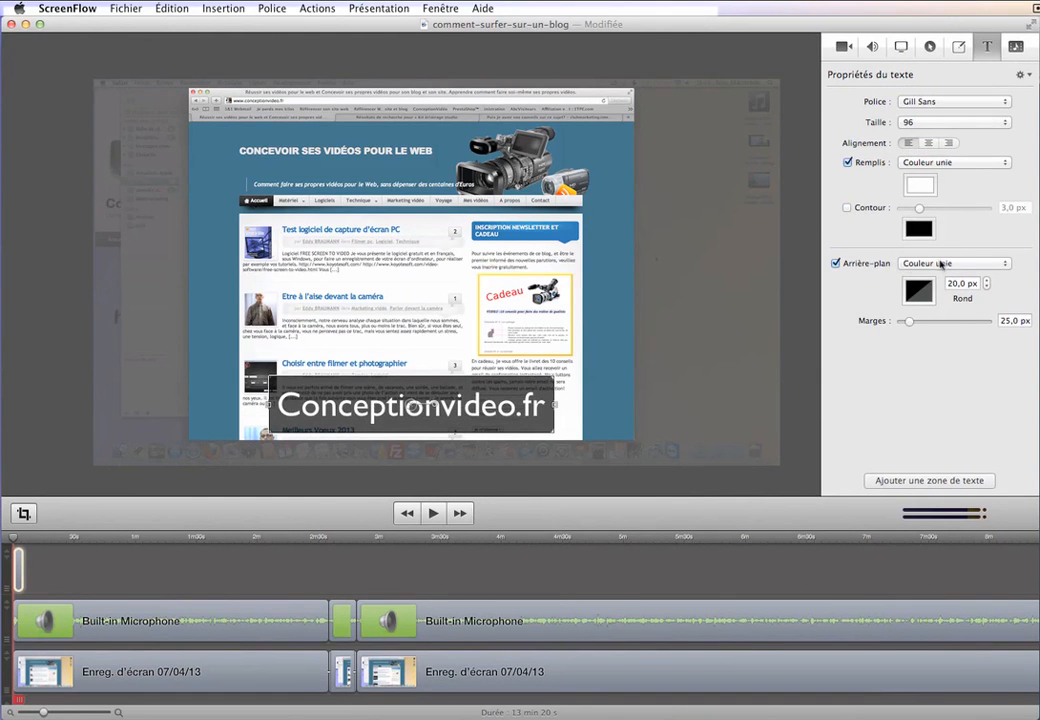
click(836, 264)
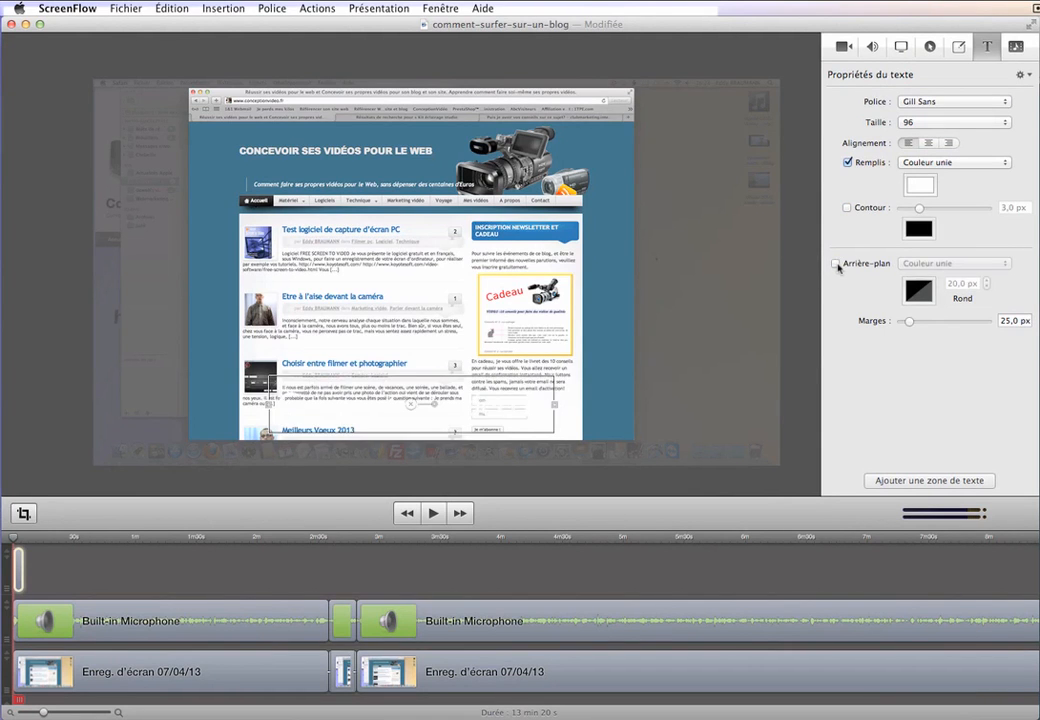
click(836, 264)
click(944, 265)
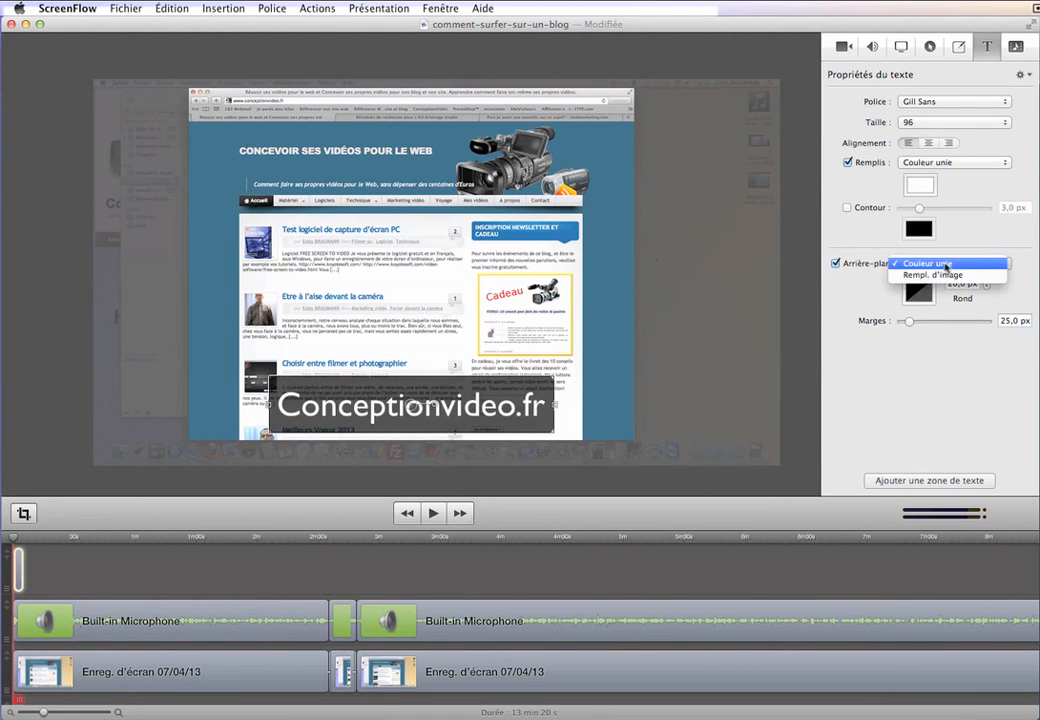
click(851, 286)
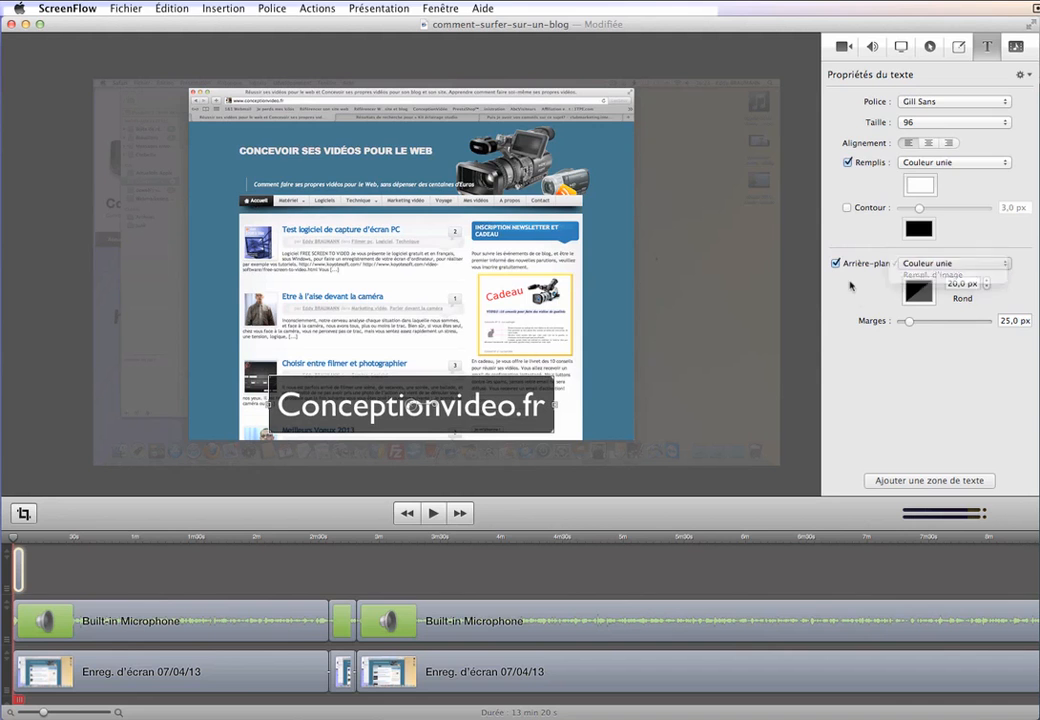
Step: Reduce the Conceptionvideo.fr title's background margins to 13.7 px
mouse_move(909, 322)
mouse_down()
mouse_move(927, 322)
mouse_move(905, 323)
mouse_up()
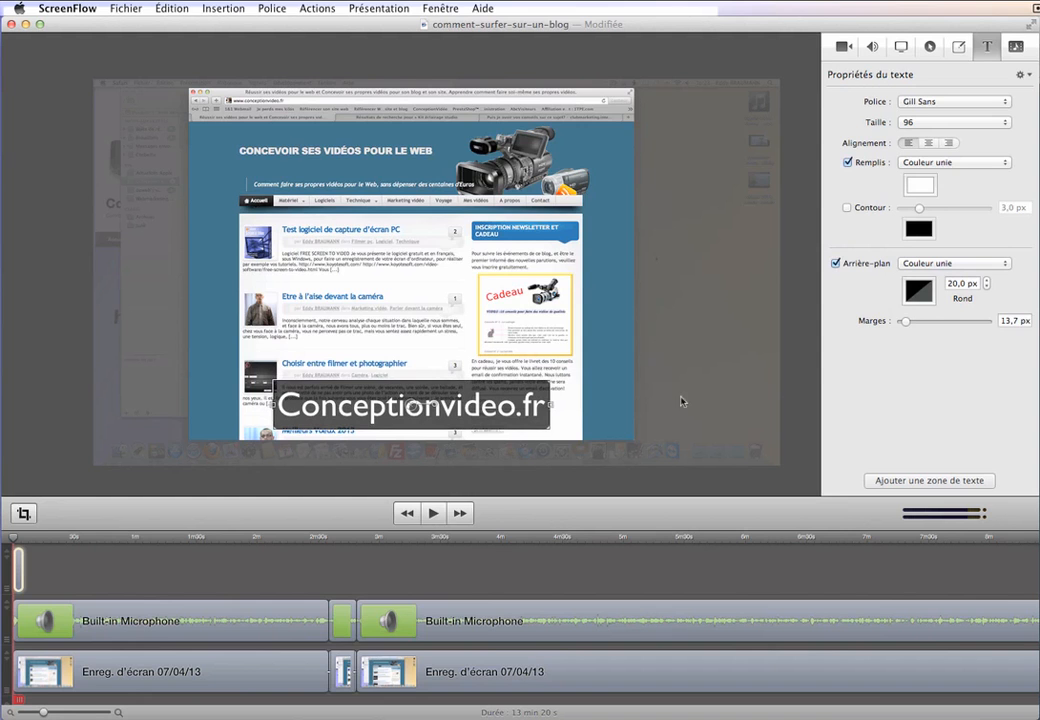
click(534, 364)
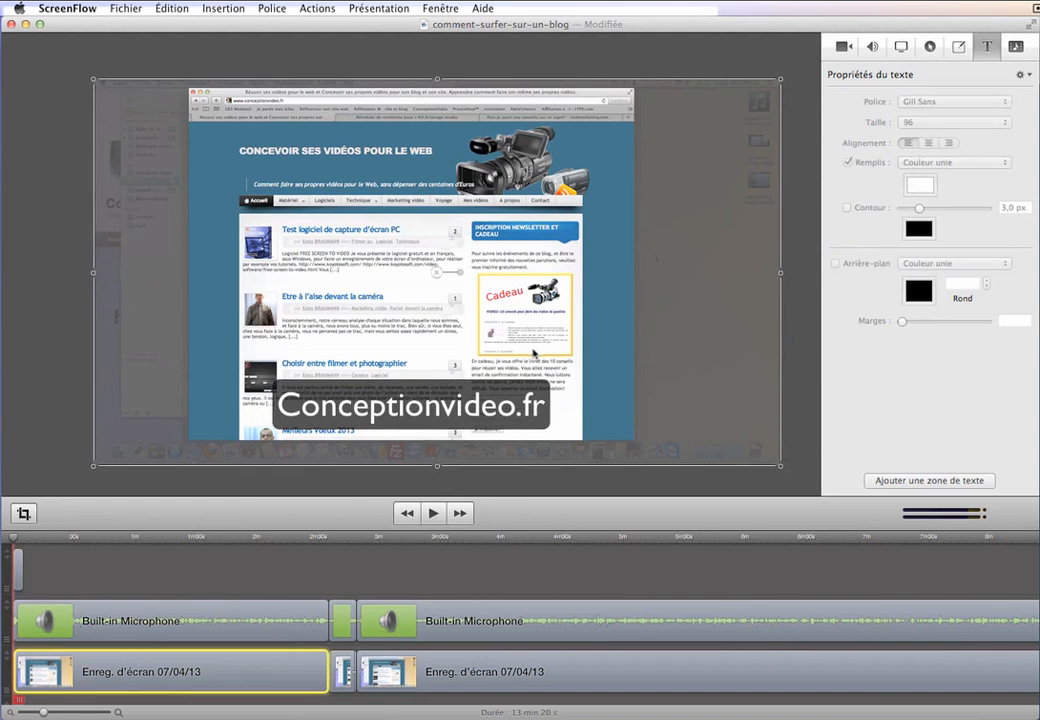
click(17, 570)
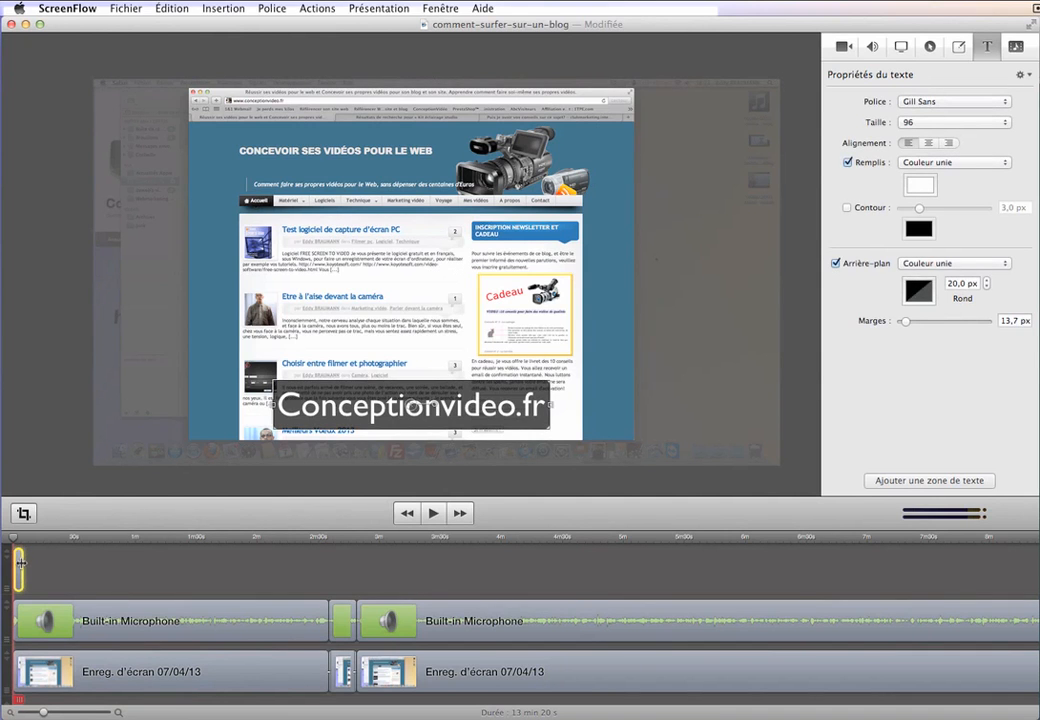
Step: Play the start of the video until just past the end of the title clip, with the timeline enlarged
click(62, 713)
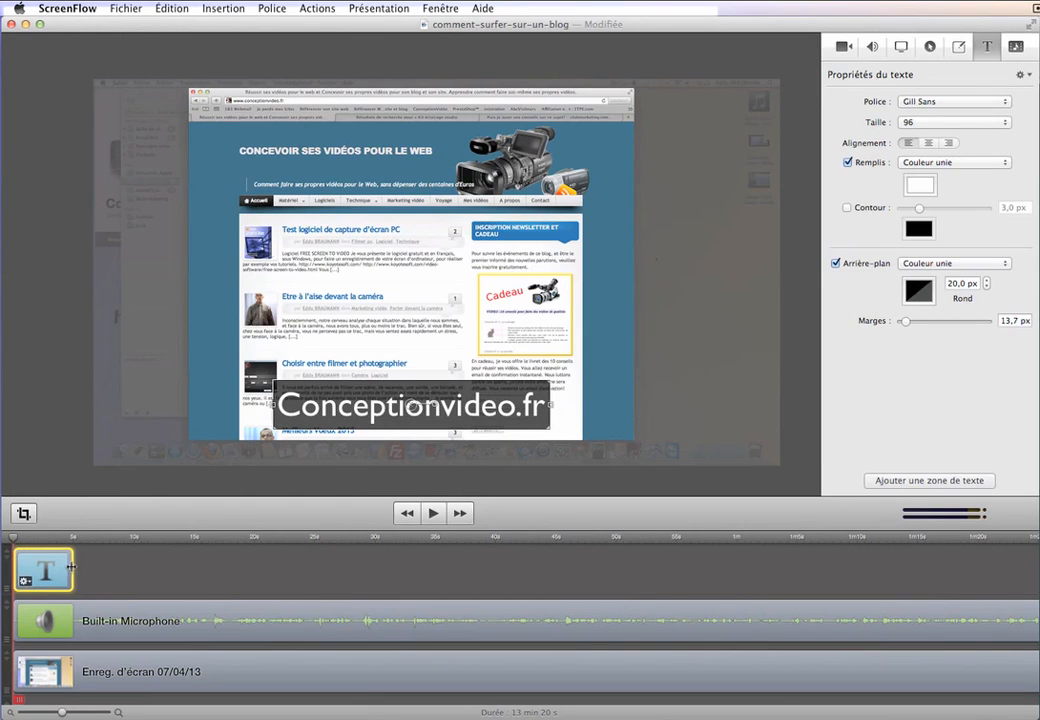
click(434, 513)
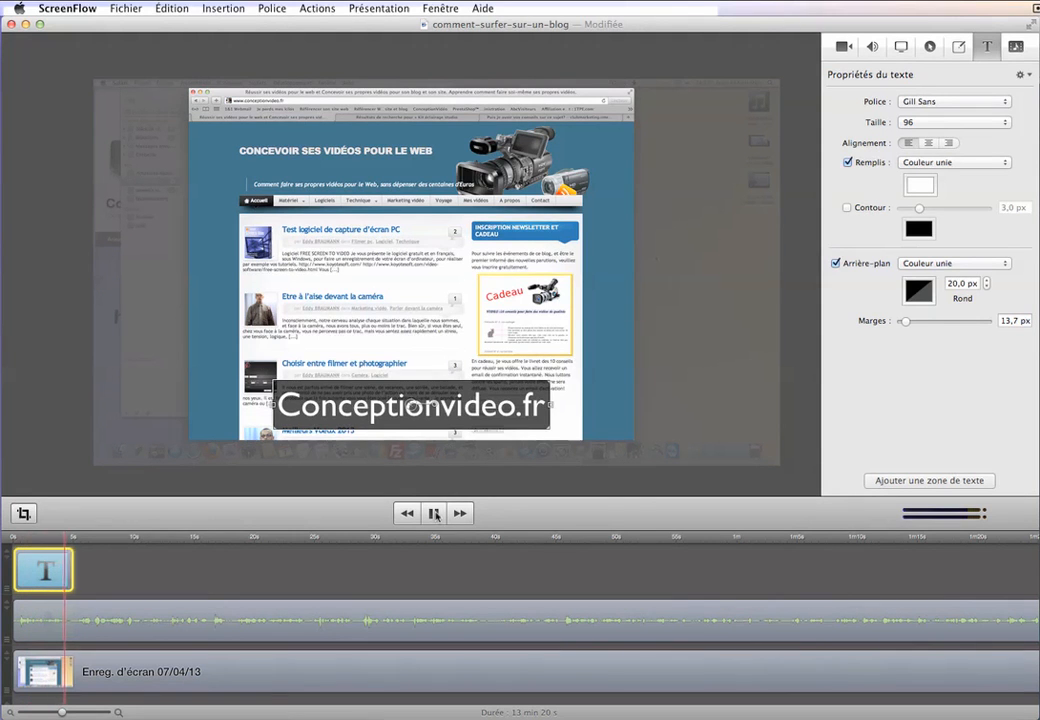
click(434, 513)
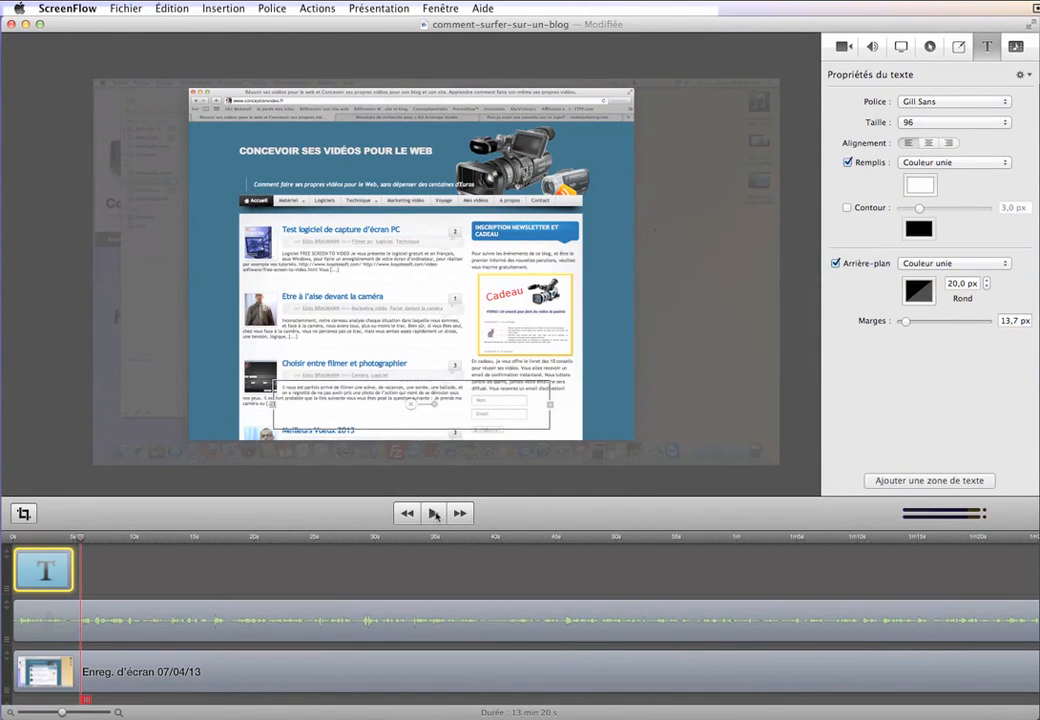
Step: Add a start transition and an end transition to the title clip
right_click(34, 568)
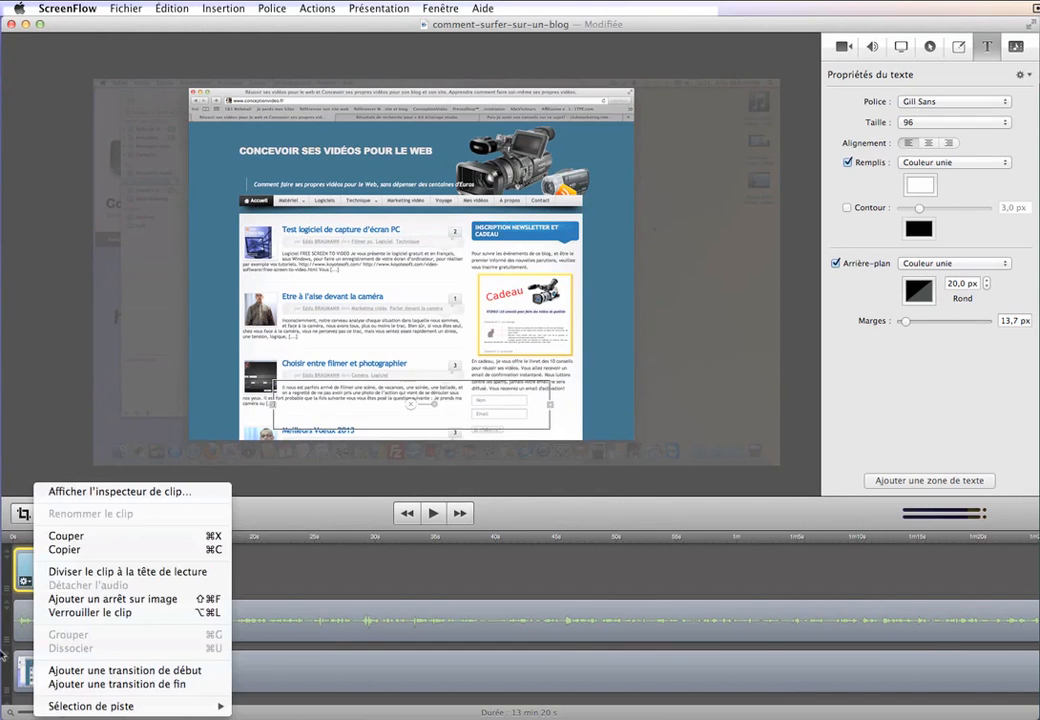
click(95, 670)
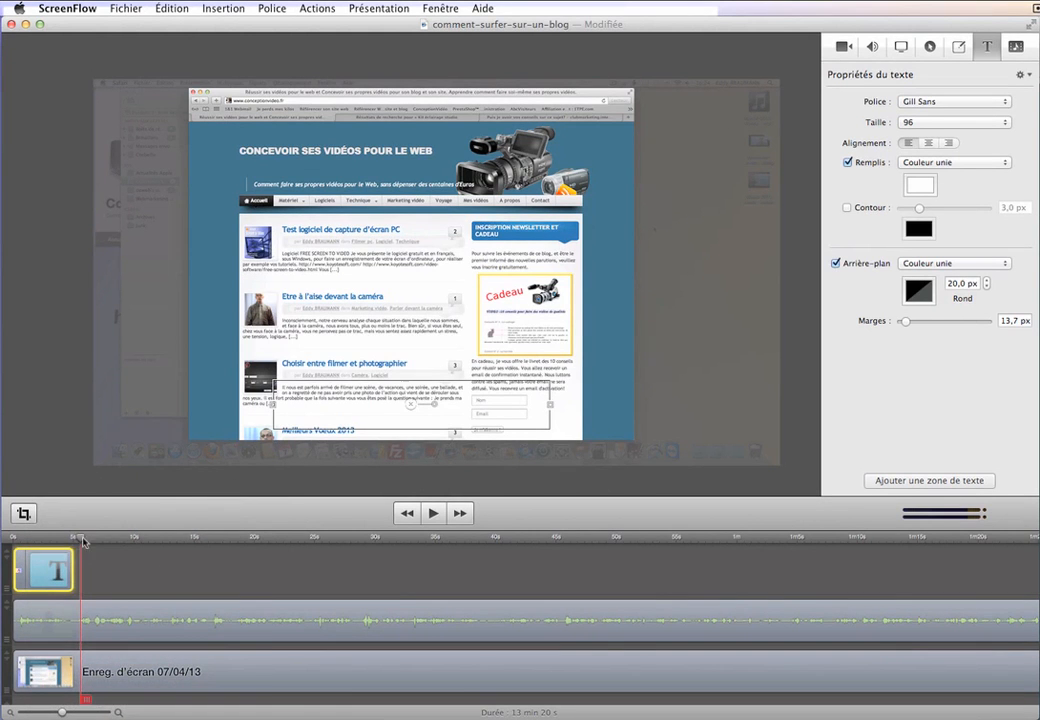
right_click(58, 572)
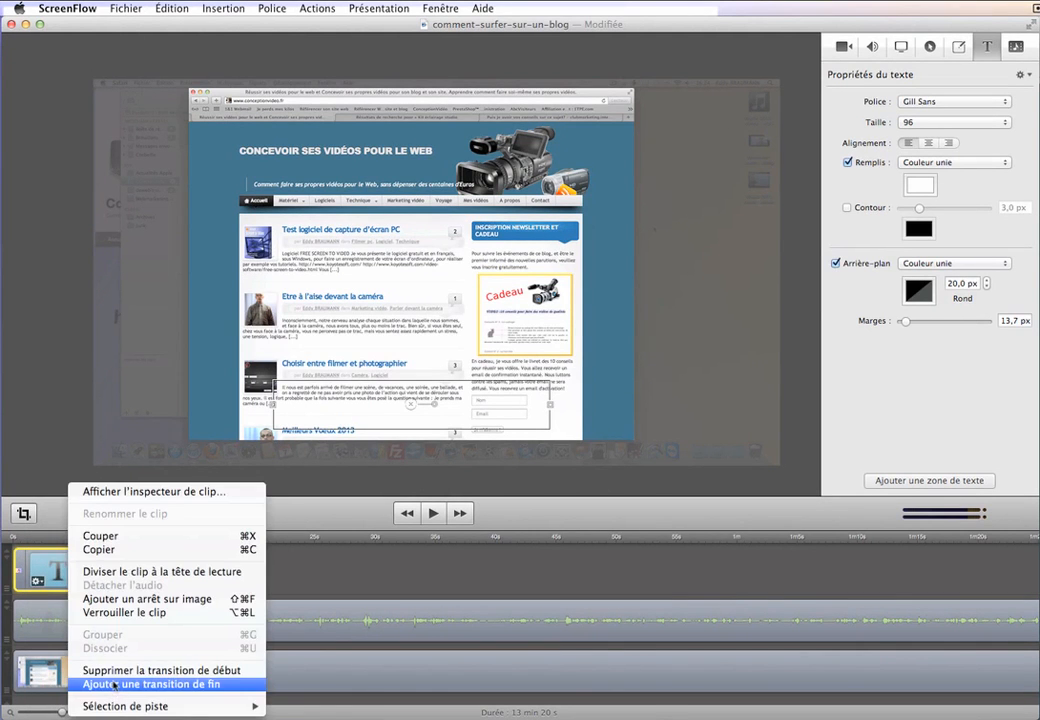
click(115, 685)
Step: Play the title clip from the beginning of the timeline to check both of its transitions
click(13, 537)
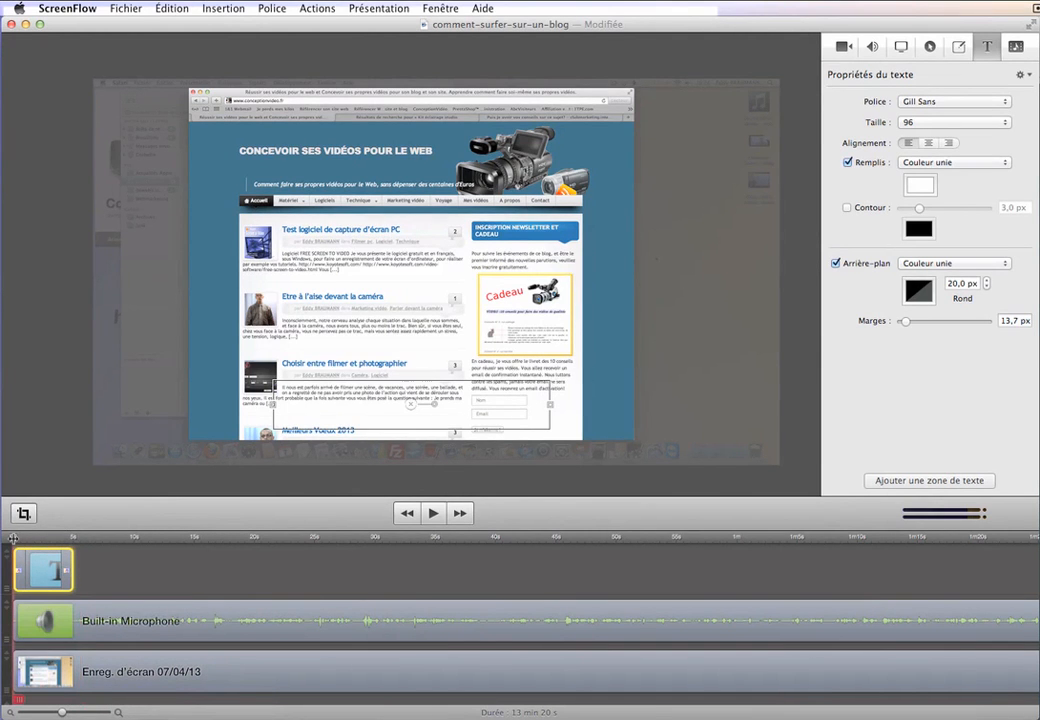
click(437, 513)
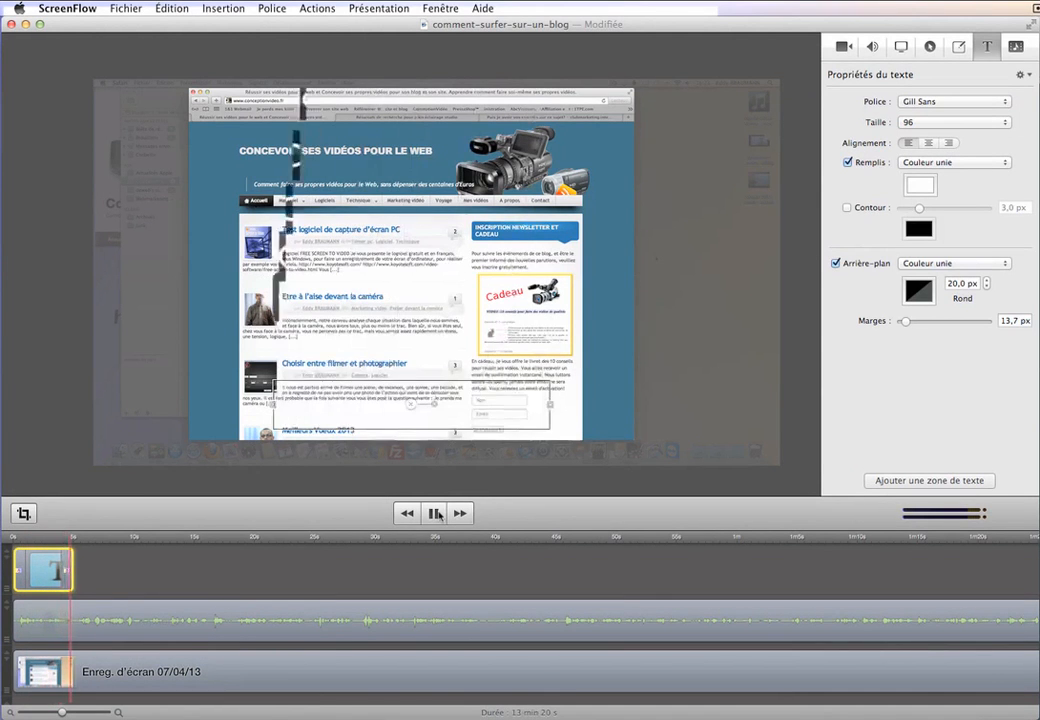
click(437, 513)
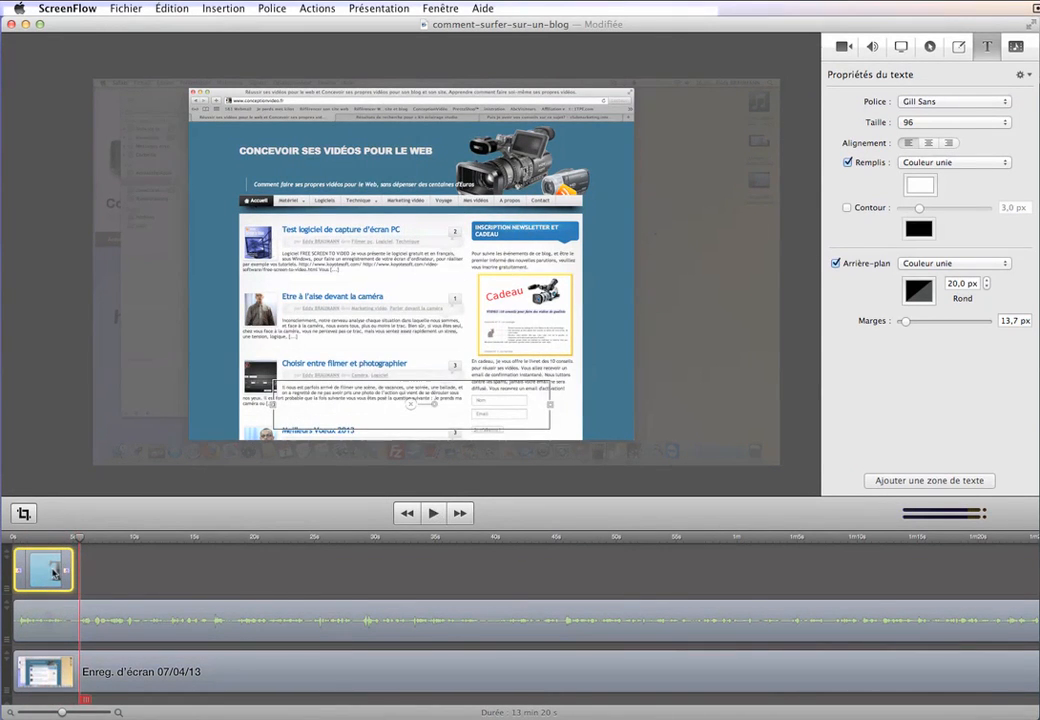
Step: Lengthen the title clip to about 20 seconds and move it to start at about 24 seconds
drag(68, 572, 366, 570)
drag(225, 566, 404, 573)
drag(540, 571, 436, 571)
drag(295, 573, 408, 575)
click(299, 537)
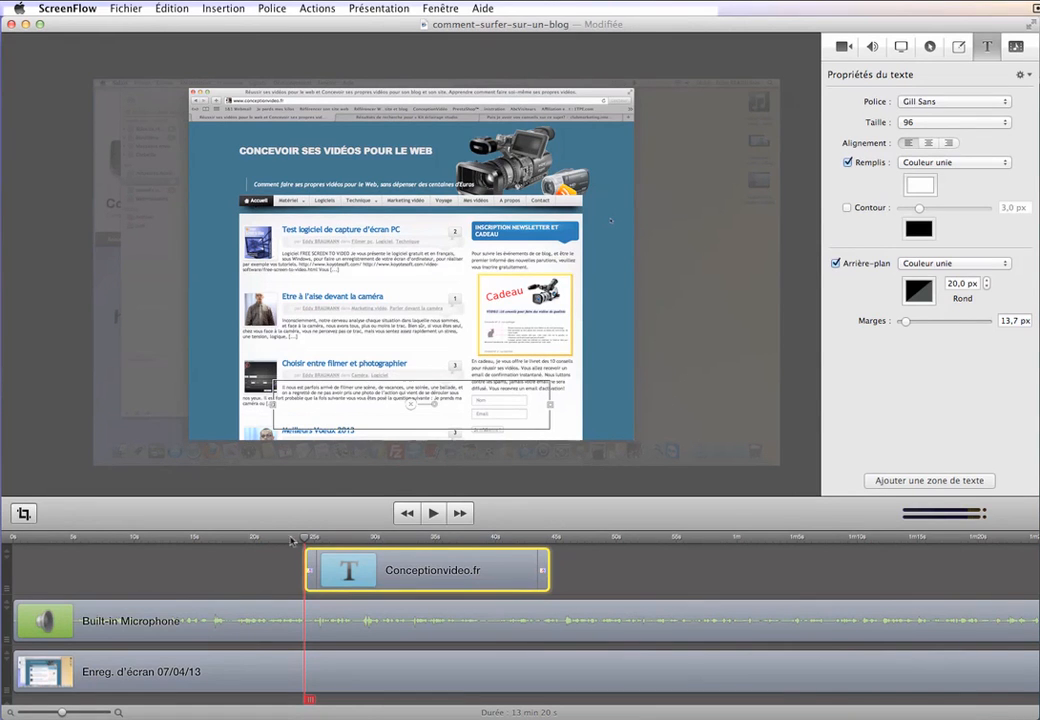
click(347, 541)
click(297, 541)
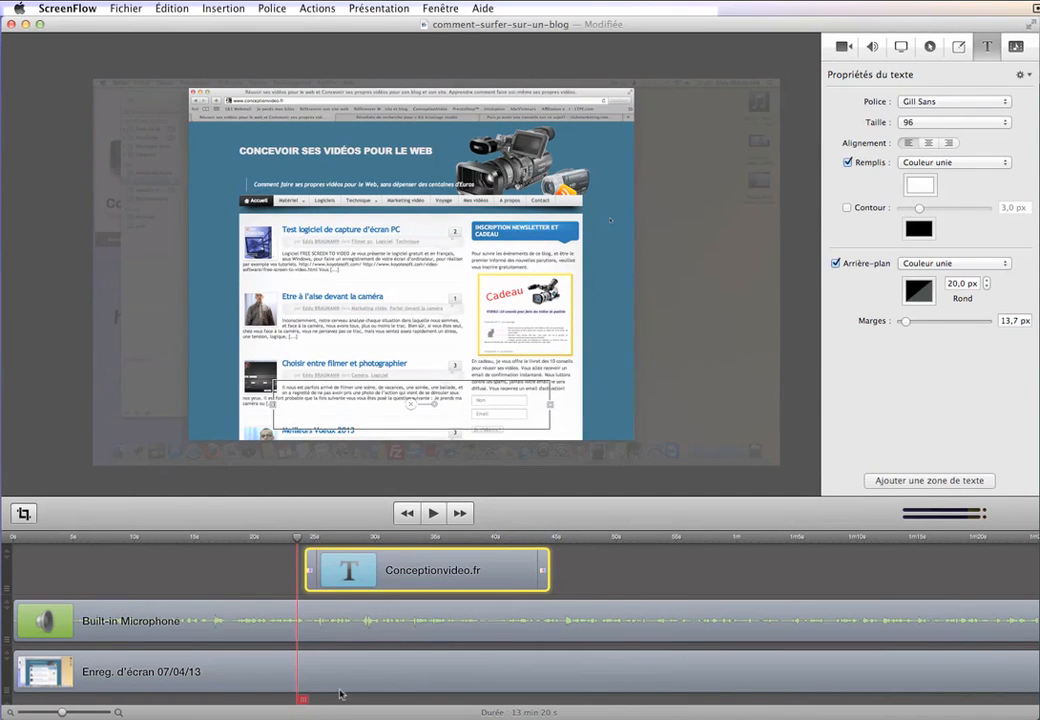
Step: Move the title clip to the end of the recording and extend its start back to about 12 min 41 s
drag(63, 713, 38, 713)
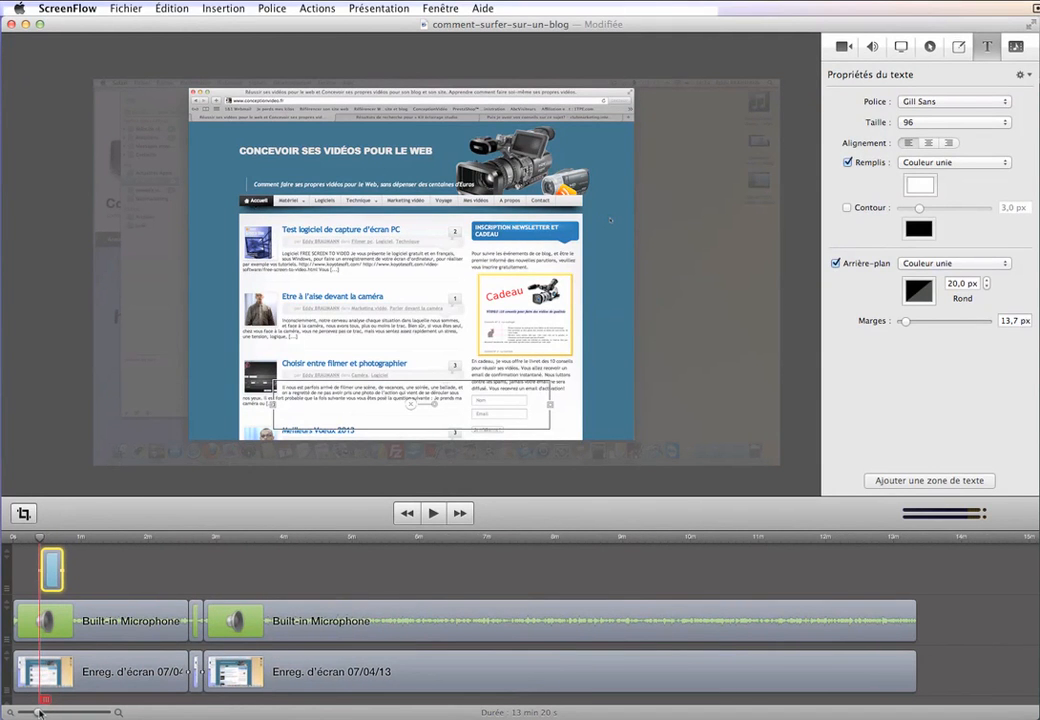
drag(54, 573, 905, 568)
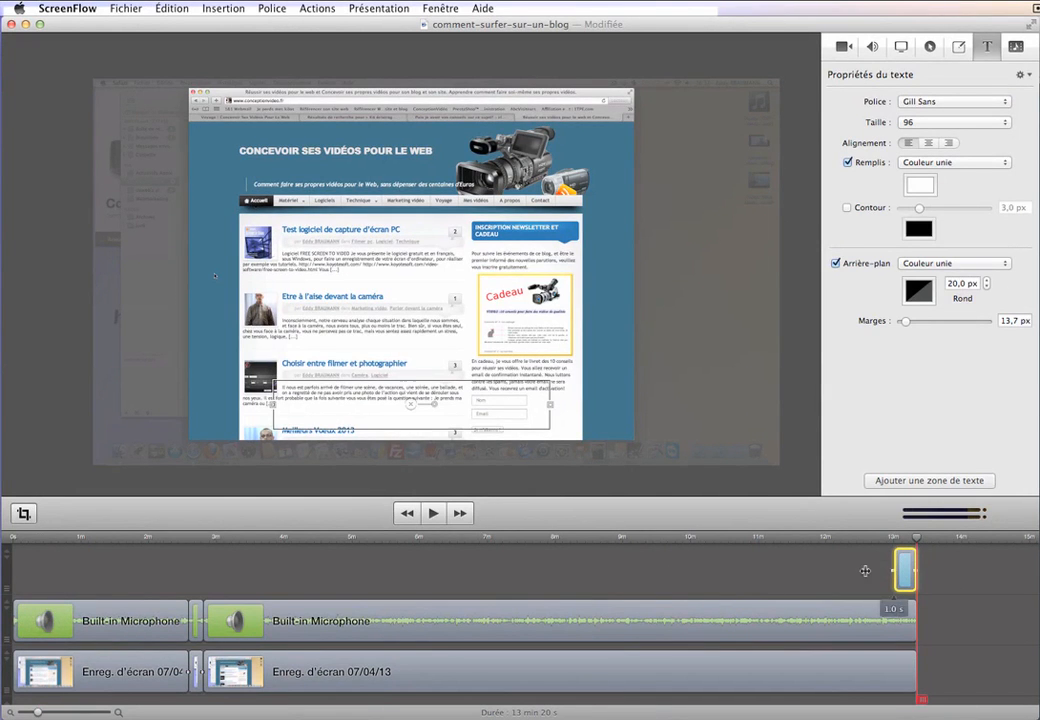
drag(896, 571, 873, 571)
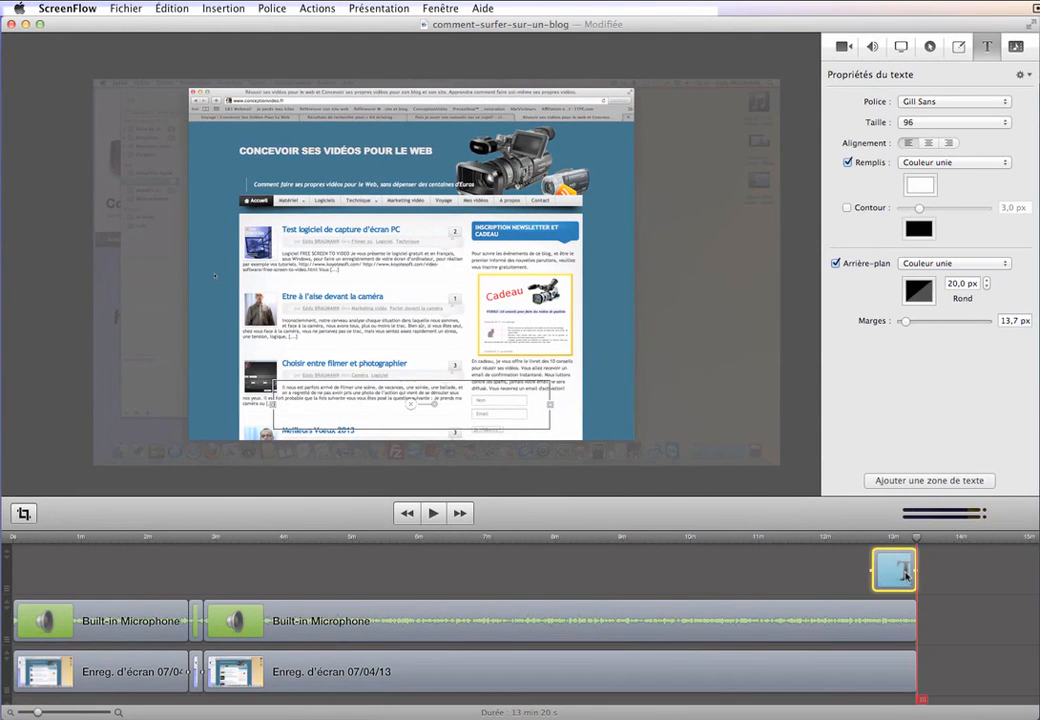
Step: Play the video from just before the title clip to check how it appears over the closing section
click(896, 538)
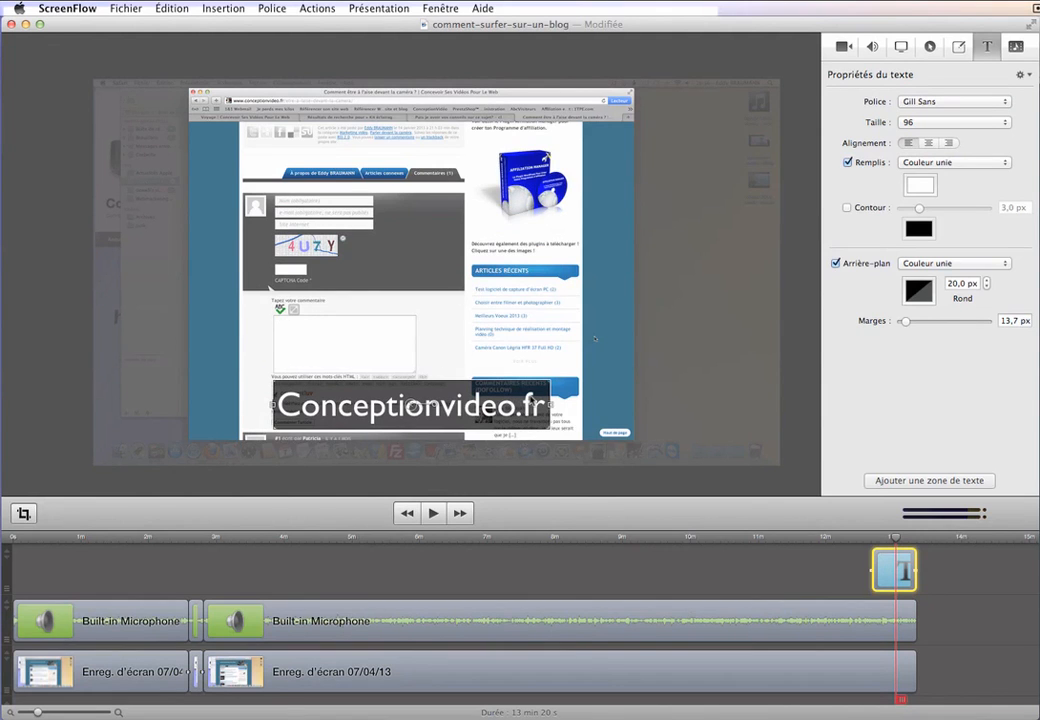
click(858, 546)
click(433, 514)
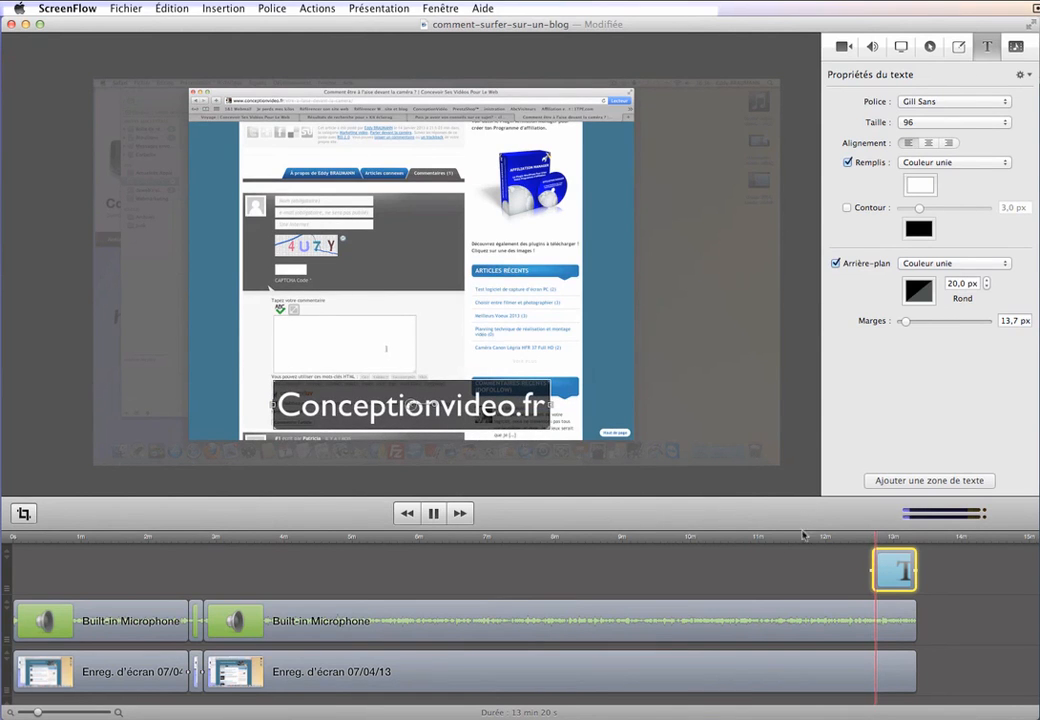
click(433, 513)
Step: Lengthen the title clip's start transition and extend the clip past the end of the recording, to 13 min 34 s
drag(881, 541, 893, 541)
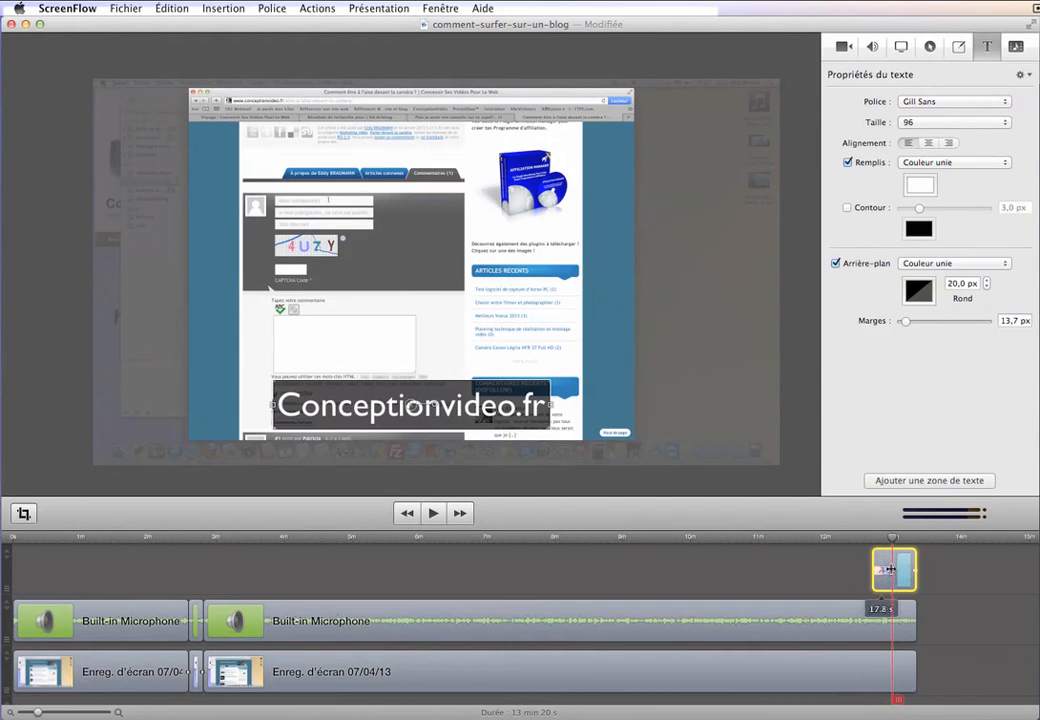
drag(870, 569, 933, 569)
Step: Play the title from the end of the recording to check the part that runs past it
click(920, 539)
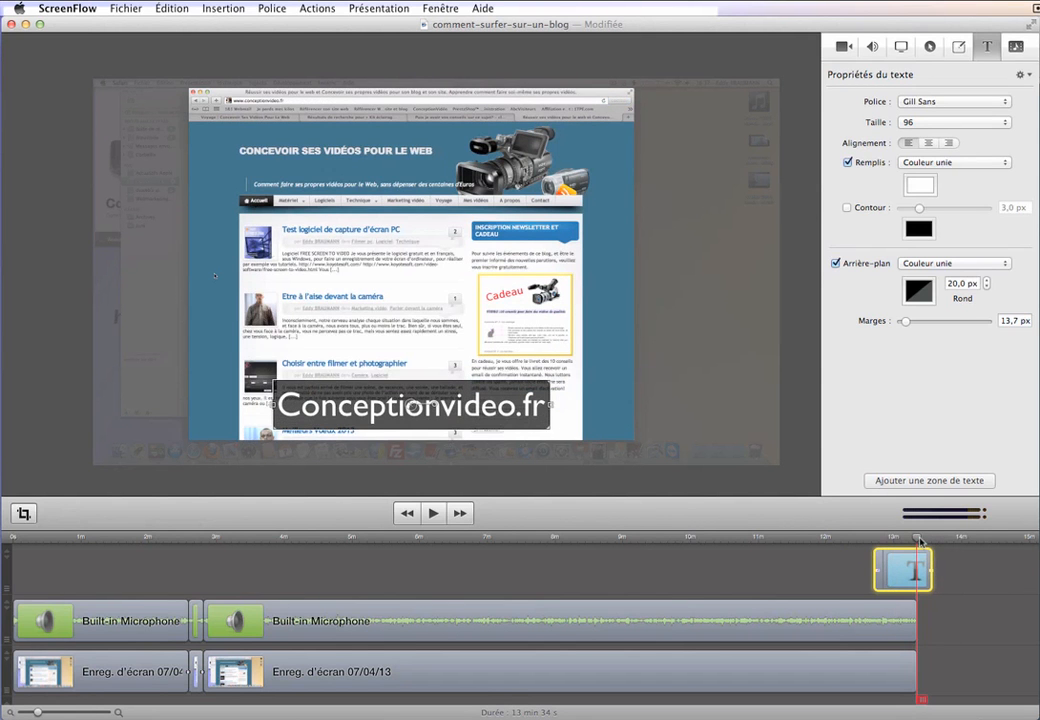
click(433, 513)
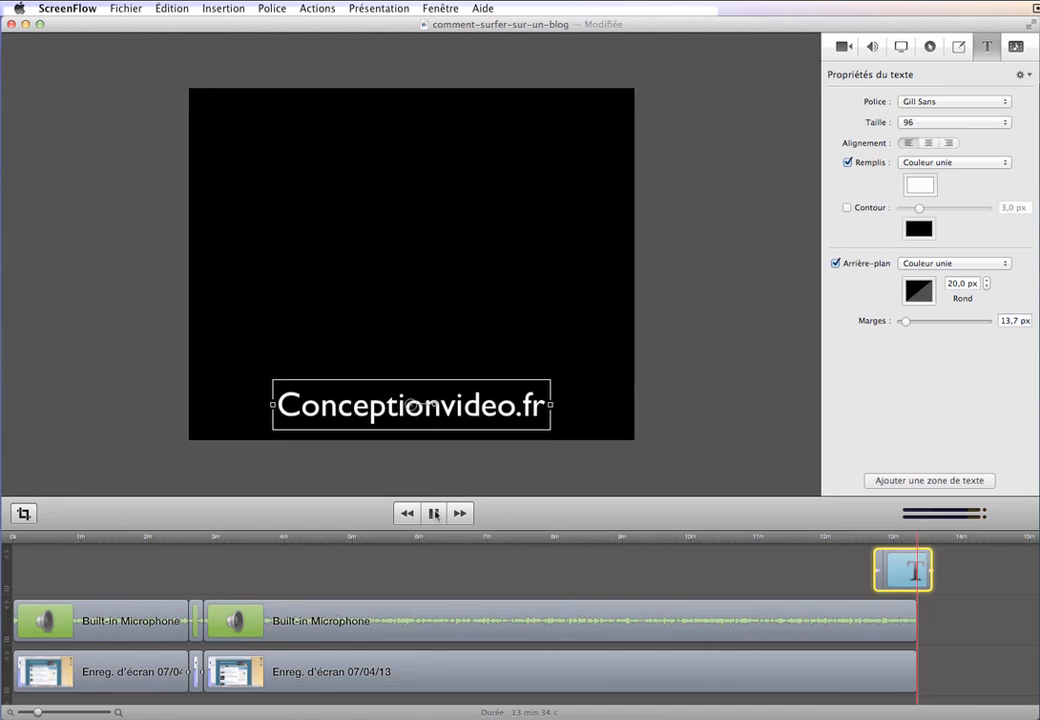
click(434, 513)
Step: Move the Conceptionvideo.fr text slightly higher in the frame and deselect it
click(924, 537)
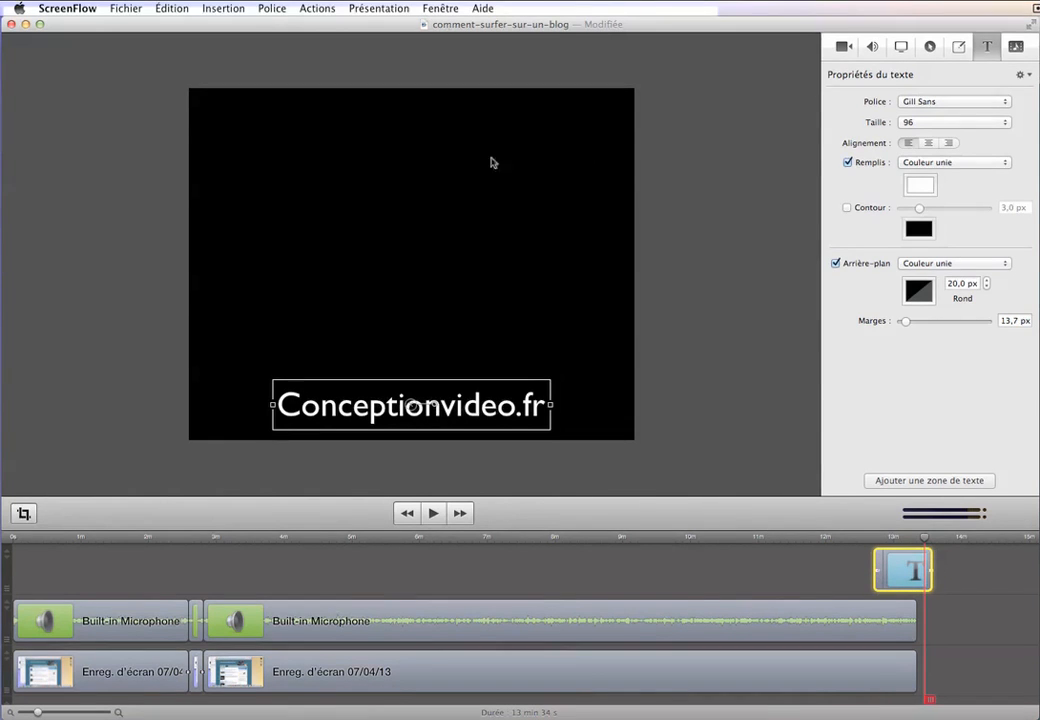
mouse_move(412, 403)
mouse_down()
mouse_move(412, 378)
mouse_move(413, 397)
mouse_up()
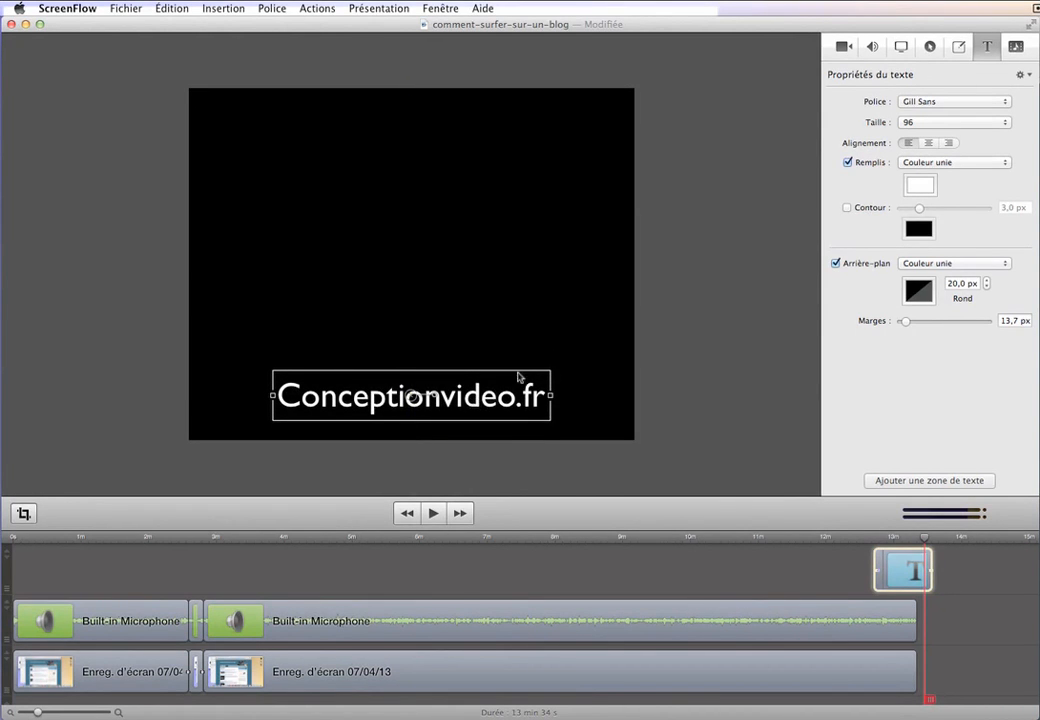
click(819, 582)
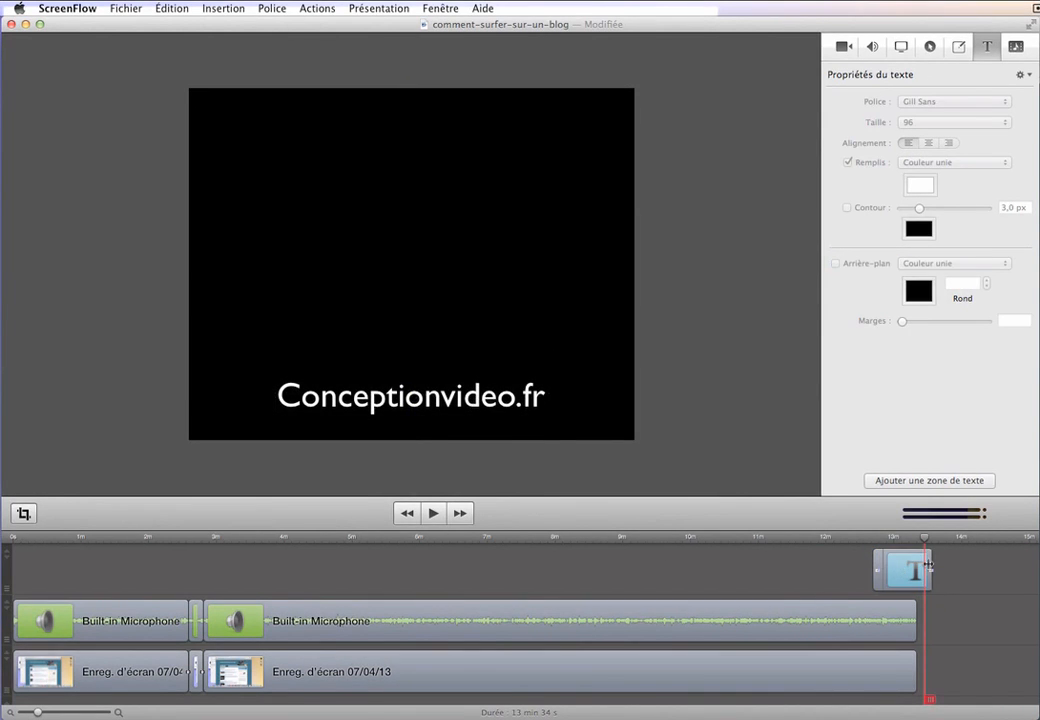
Step: Trim the title clip's end to 13 min 27 s and shift the clip earlier so it ends with the recording
mouse_move(929, 565)
mouse_down()
mouse_move(915, 566)
mouse_move(944, 566)
mouse_move(922, 565)
mouse_up()
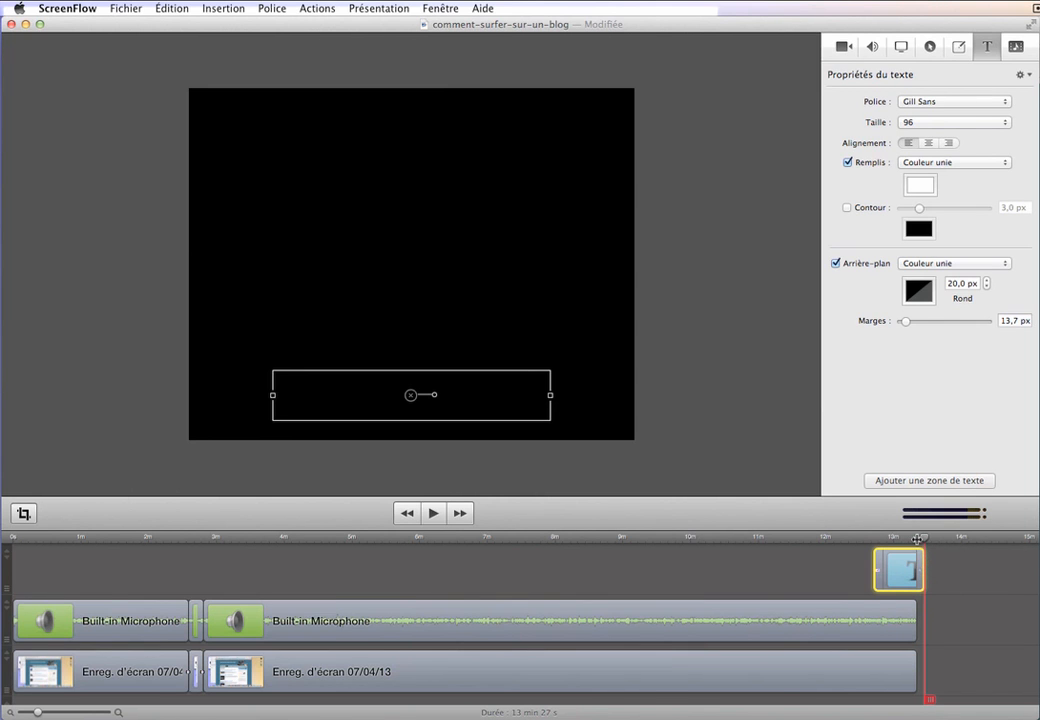
click(917, 538)
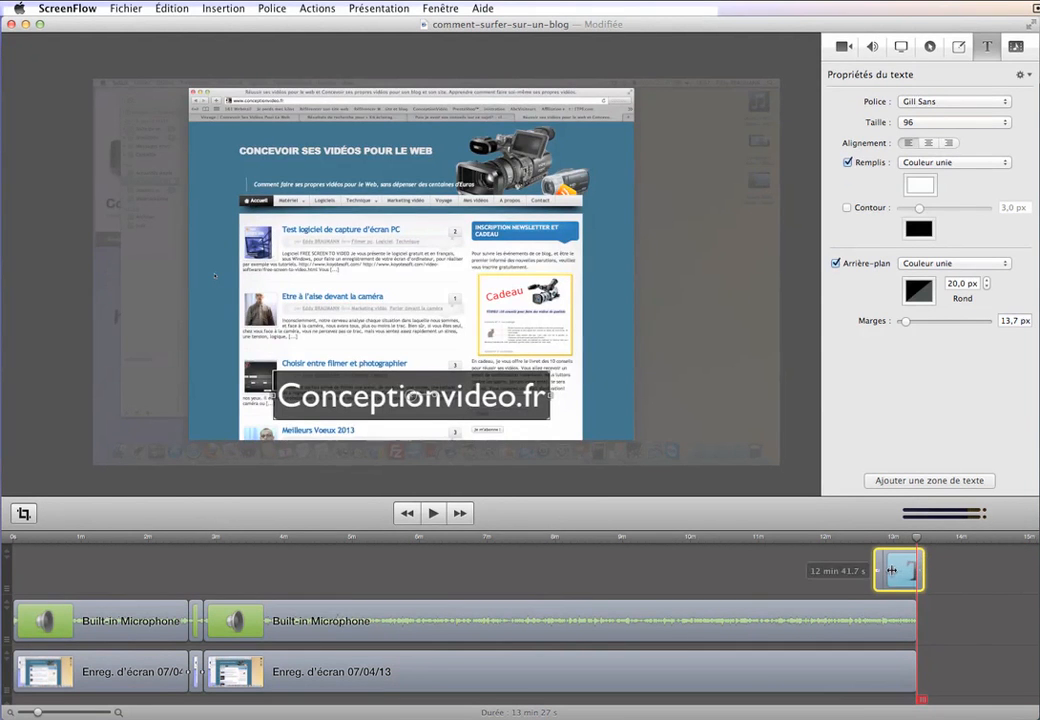
drag(901, 572, 893, 572)
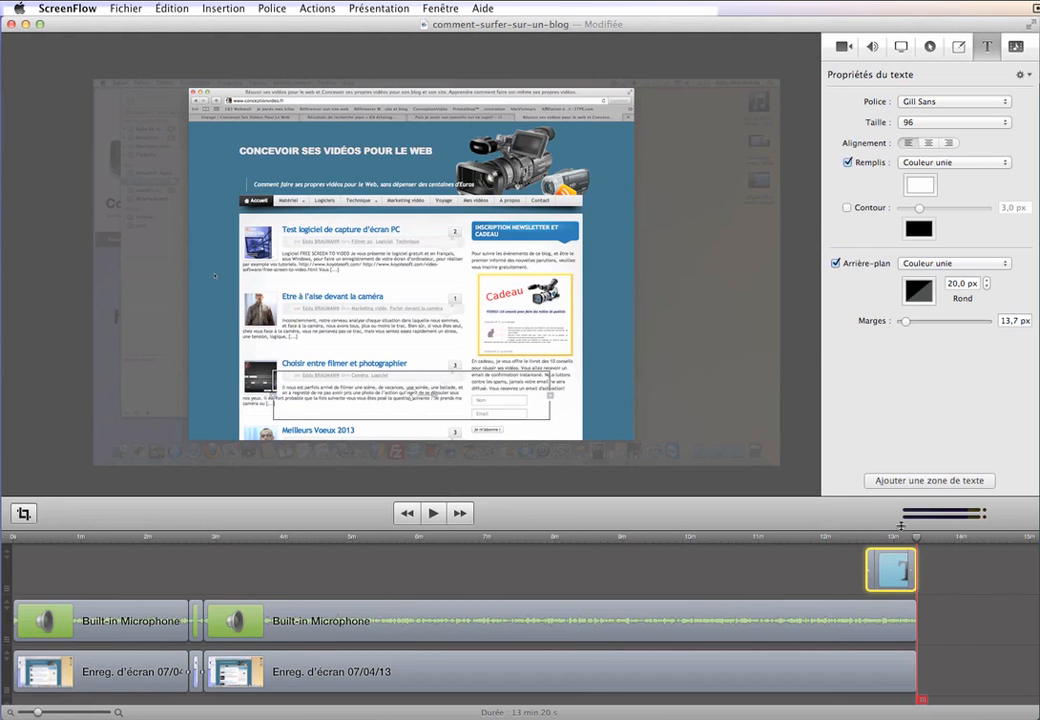
Step: Save the comment-surfer-sur-un-blog project
click(118, 8)
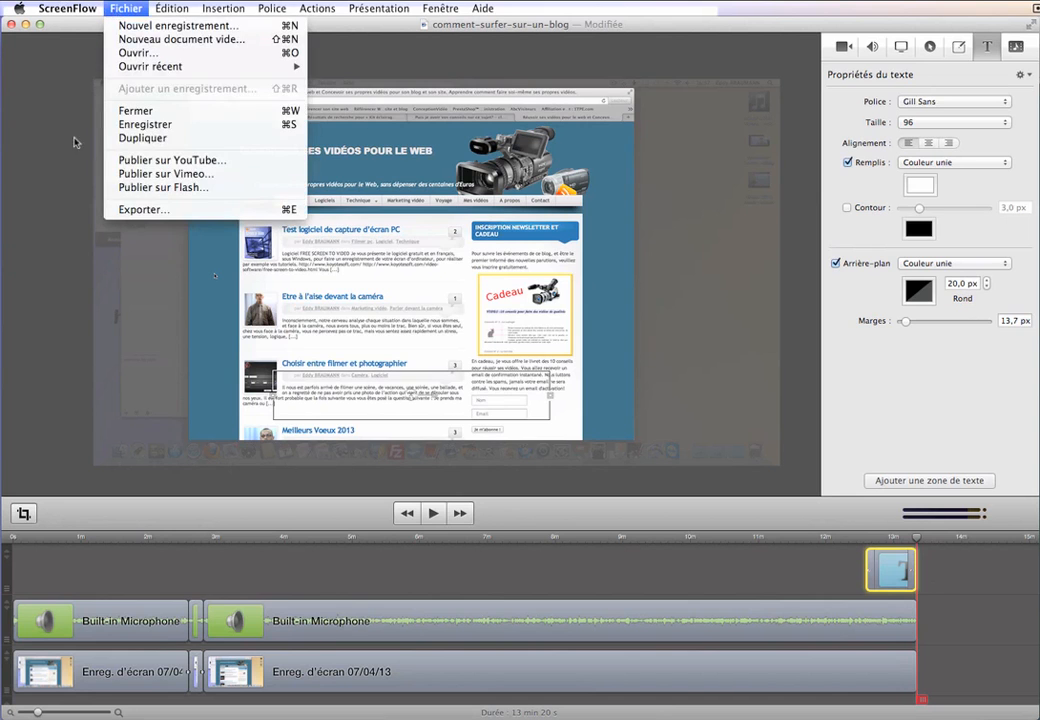
click(152, 131)
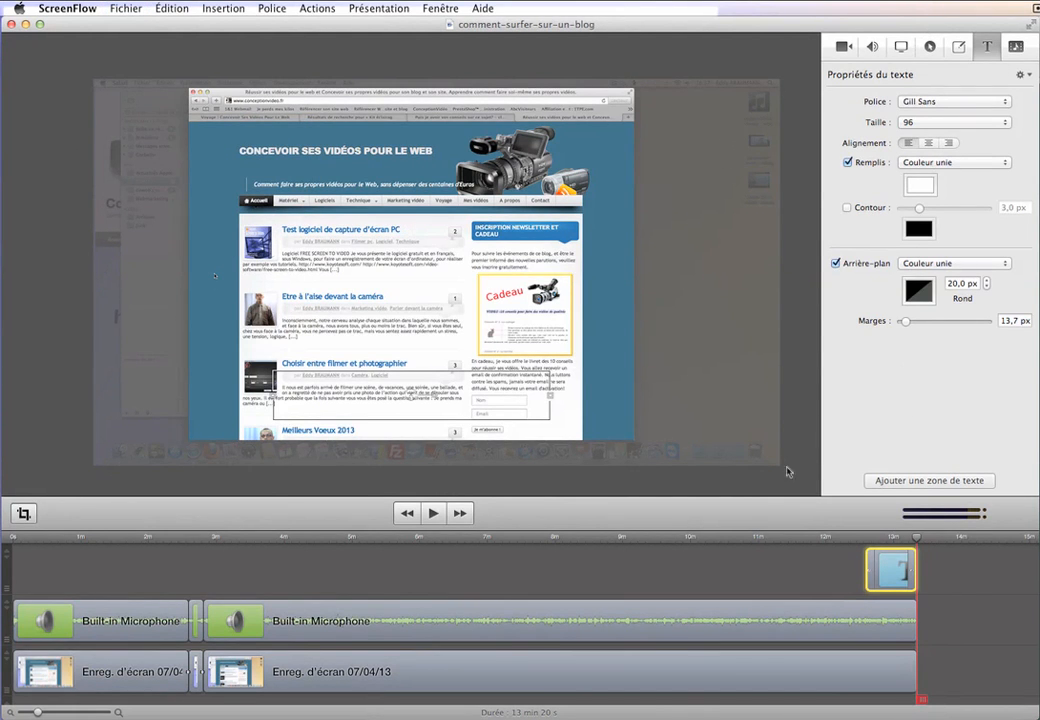
Step: Move the playhead to about 8 min 29 s, at the studio lighting kit product page in the recording
click(497, 537)
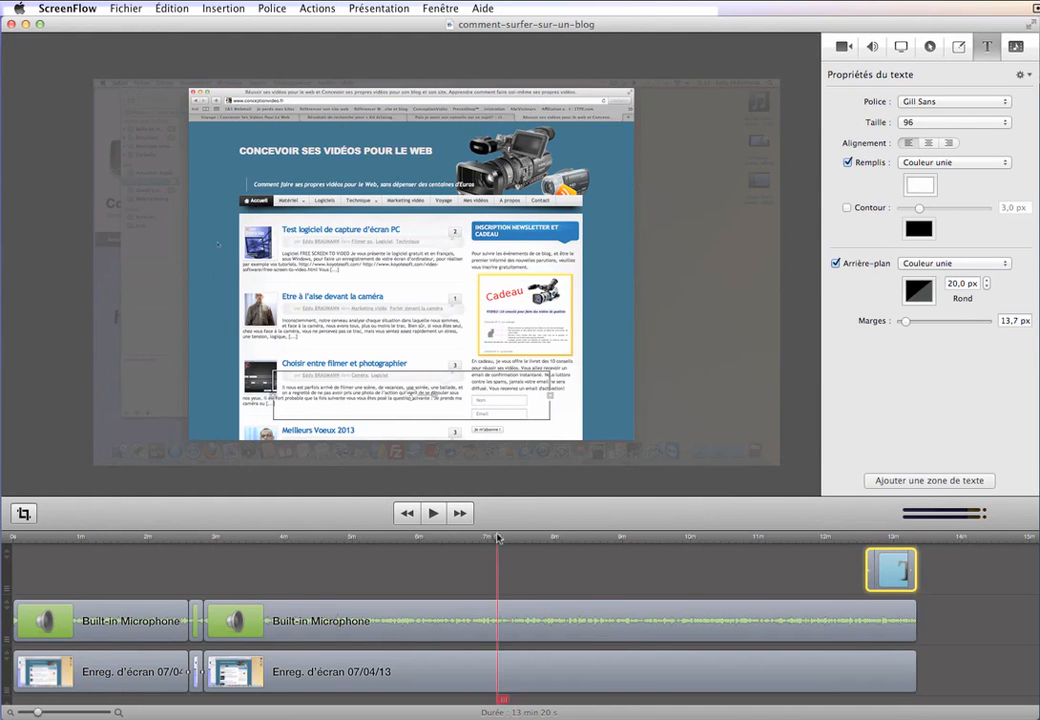
drag(497, 541, 580, 537)
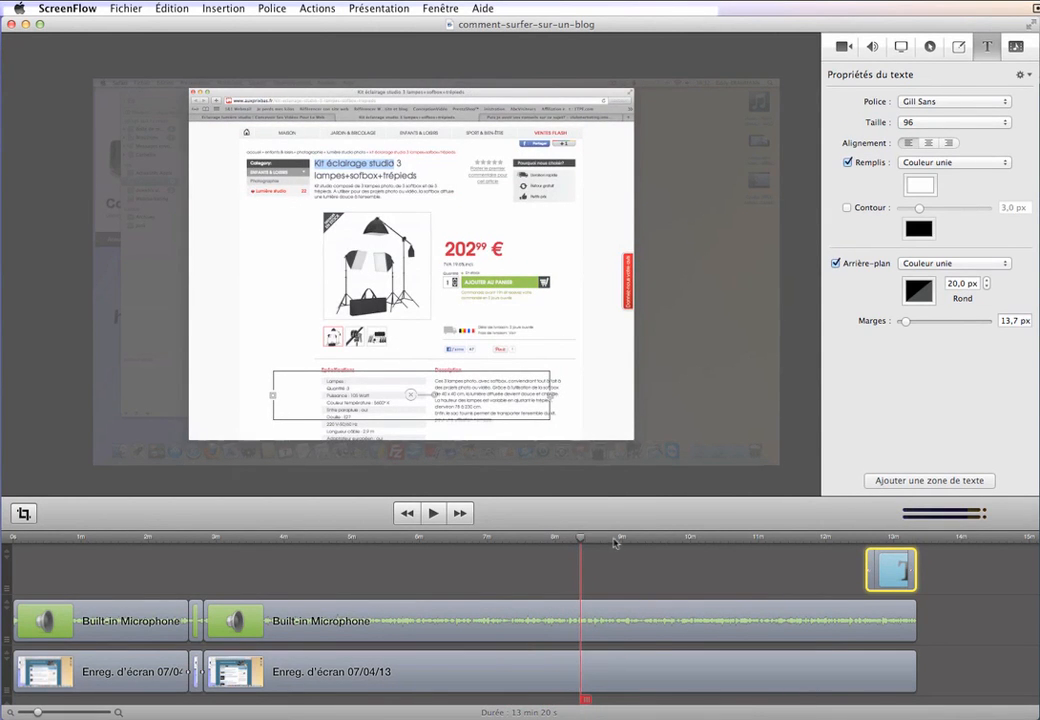
drag(585, 541, 588, 540)
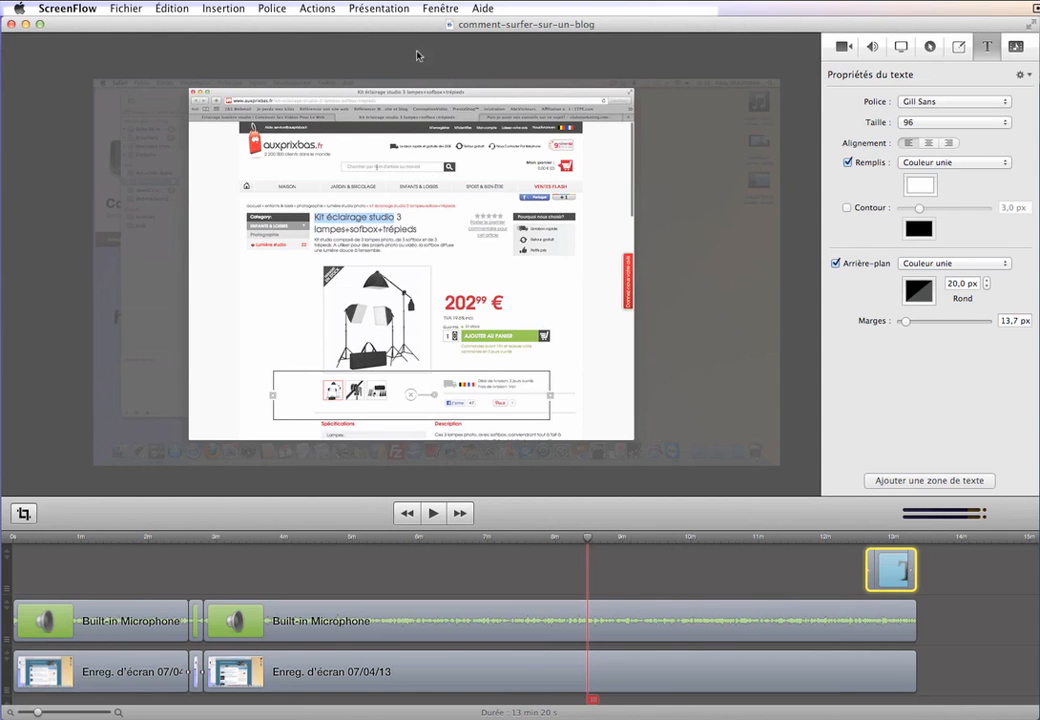
Step: Try the canvas zoom levels: zoom in, 100 %, fit to window, and zoom in again
click(380, 9)
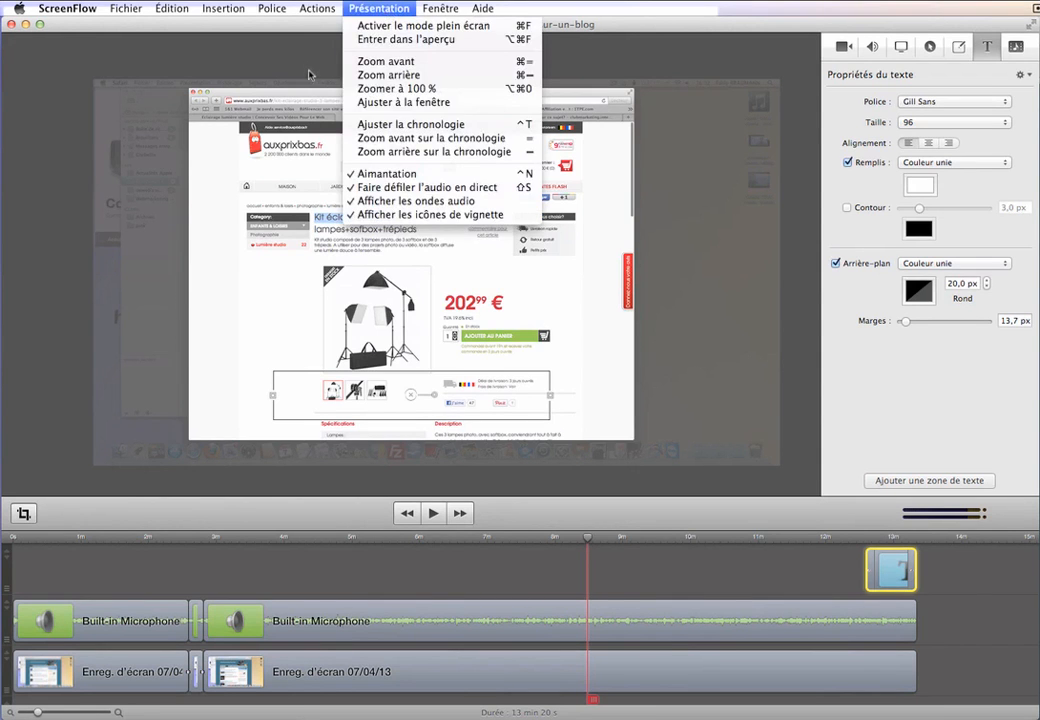
click(430, 61)
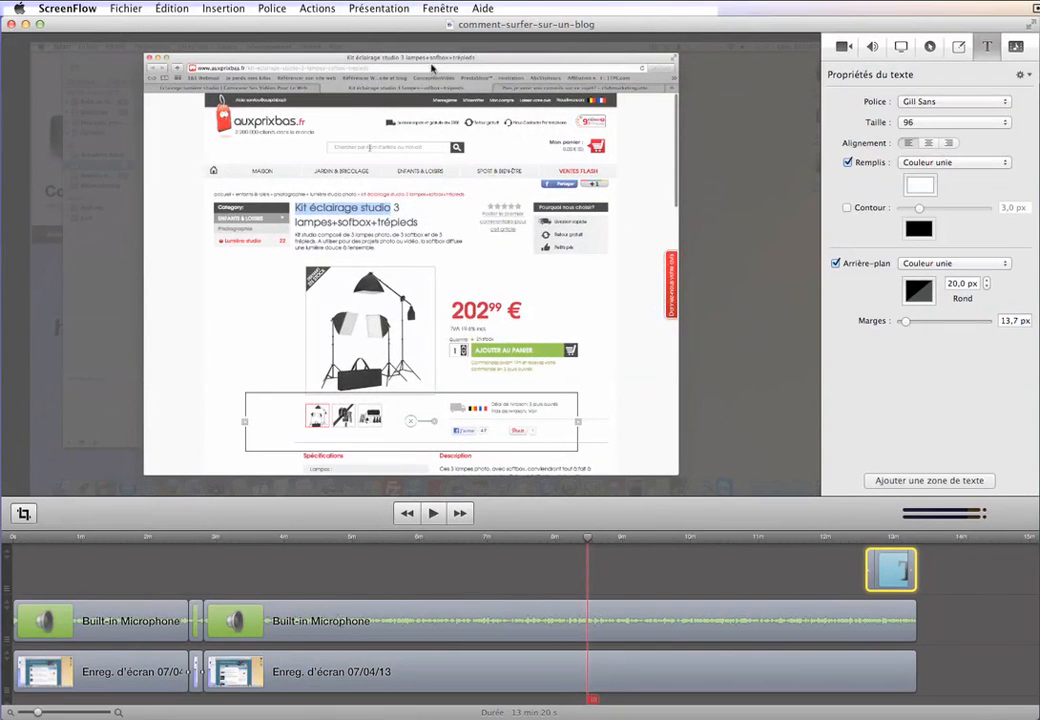
click(396, 9)
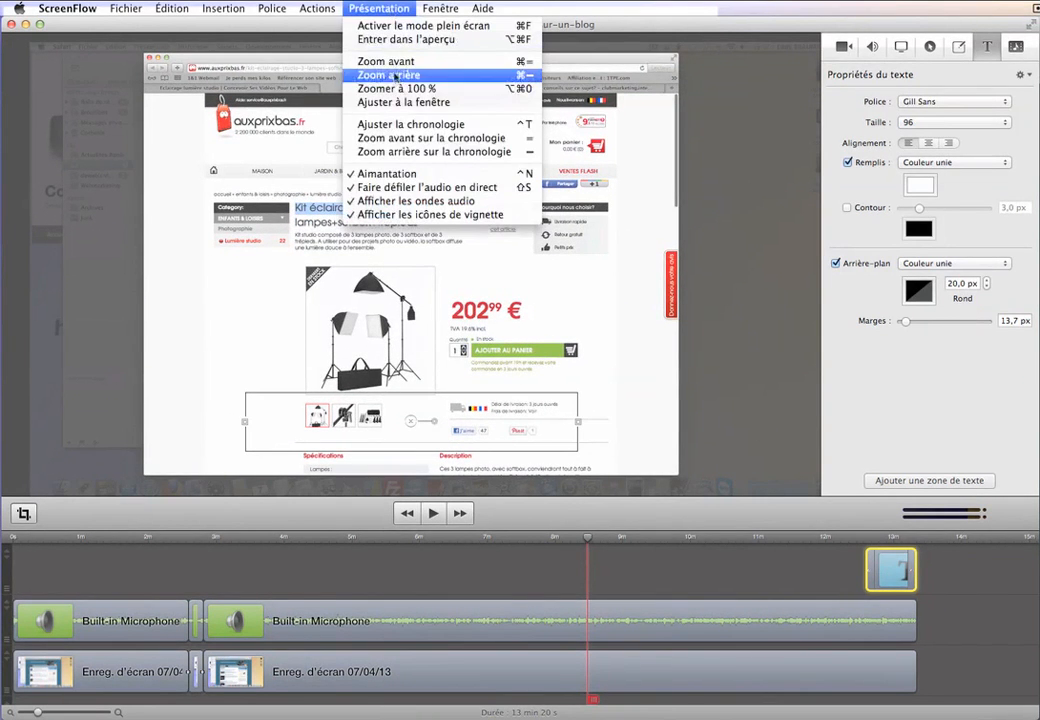
click(398, 88)
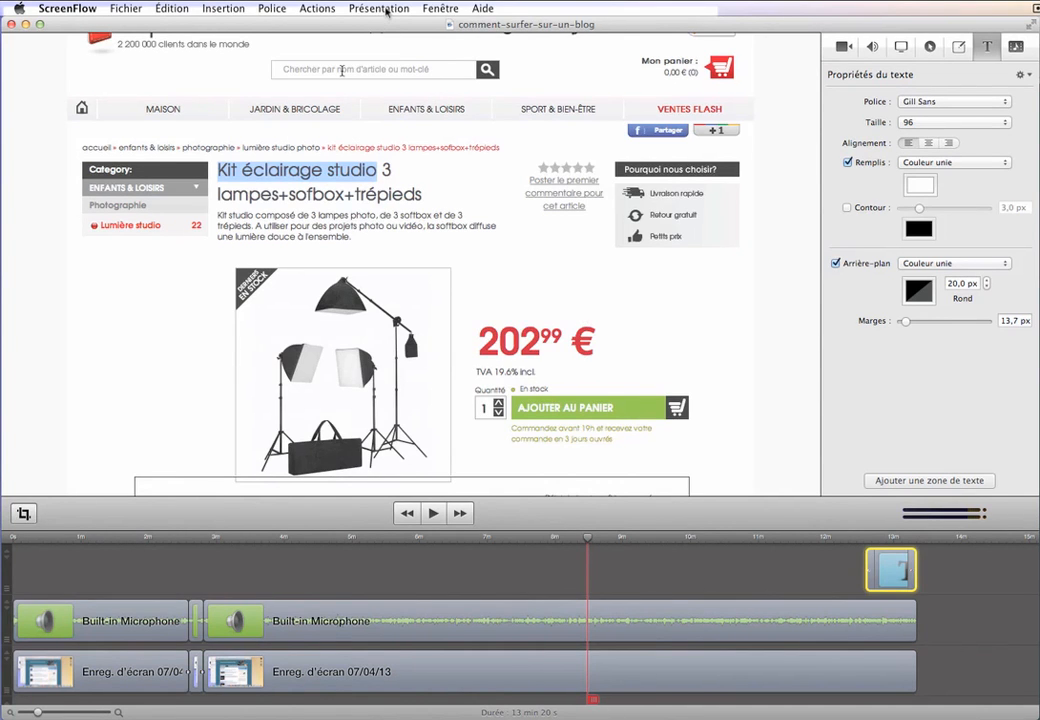
click(379, 9)
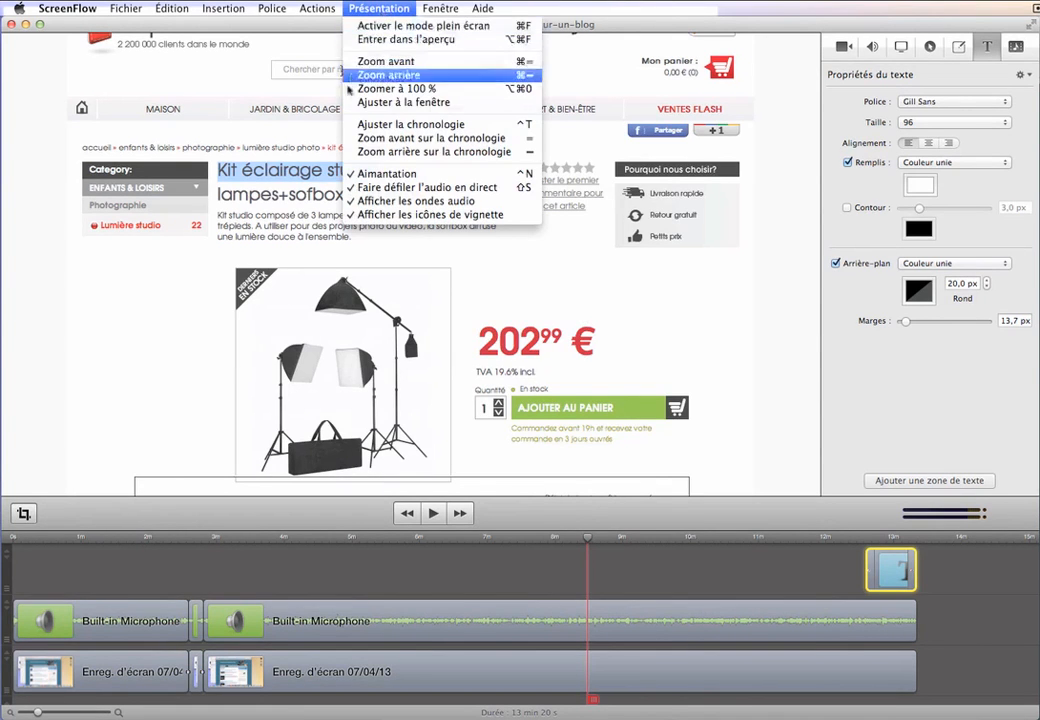
click(387, 104)
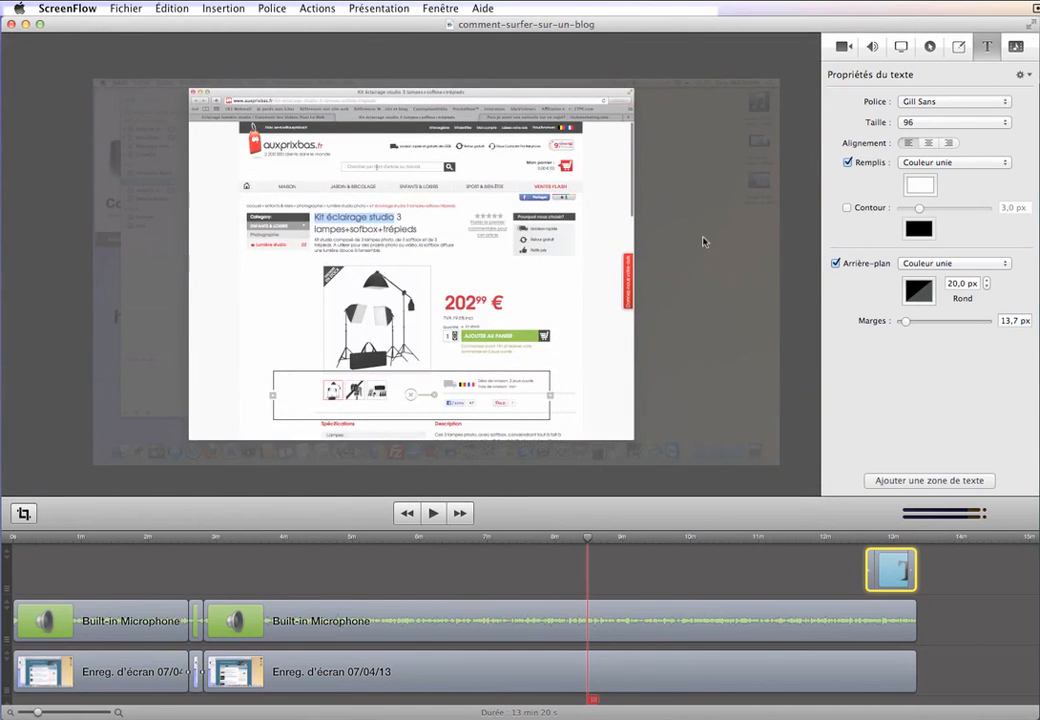
click(379, 9)
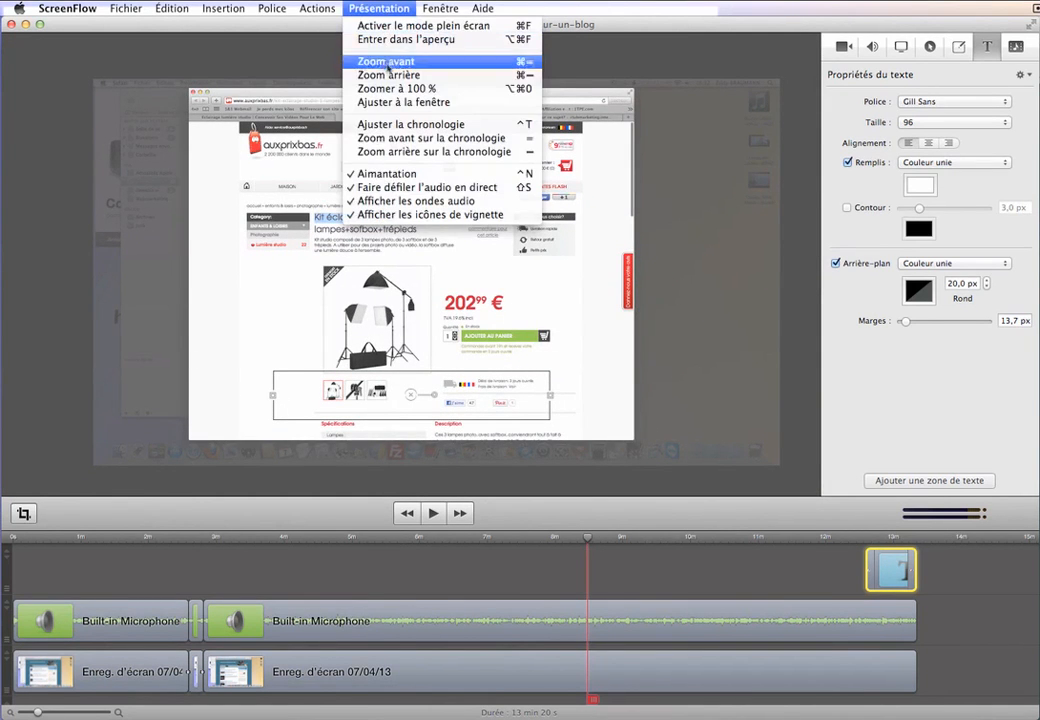
click(398, 63)
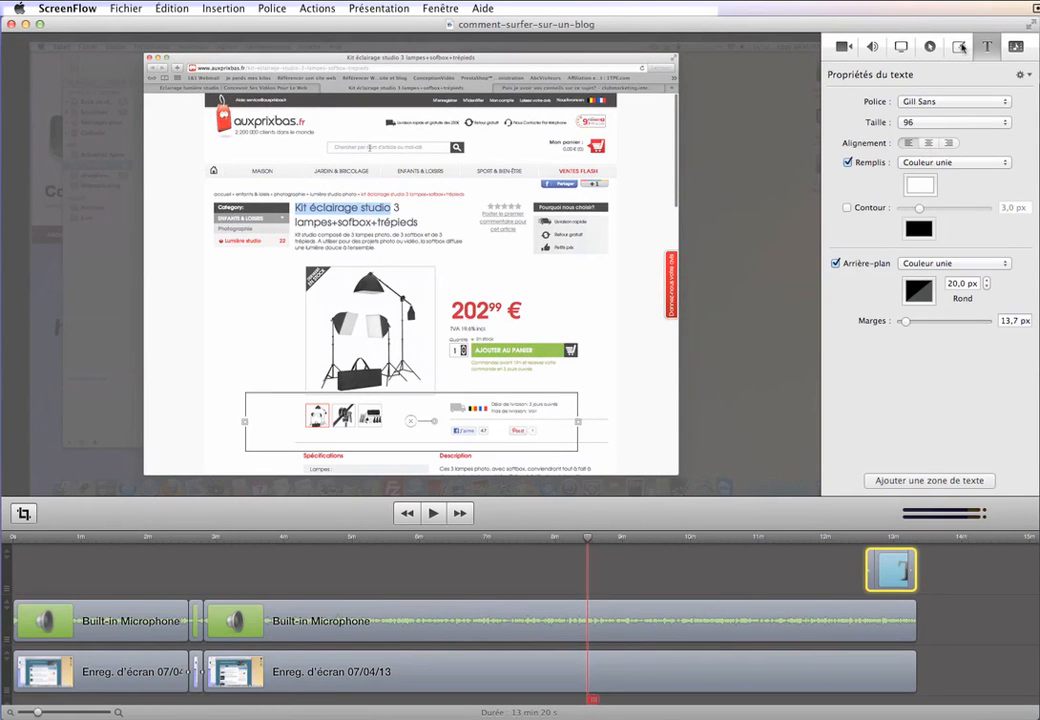
Step: Add a mouse cursor callout to the second screen recording clip at the playhead
click(929, 46)
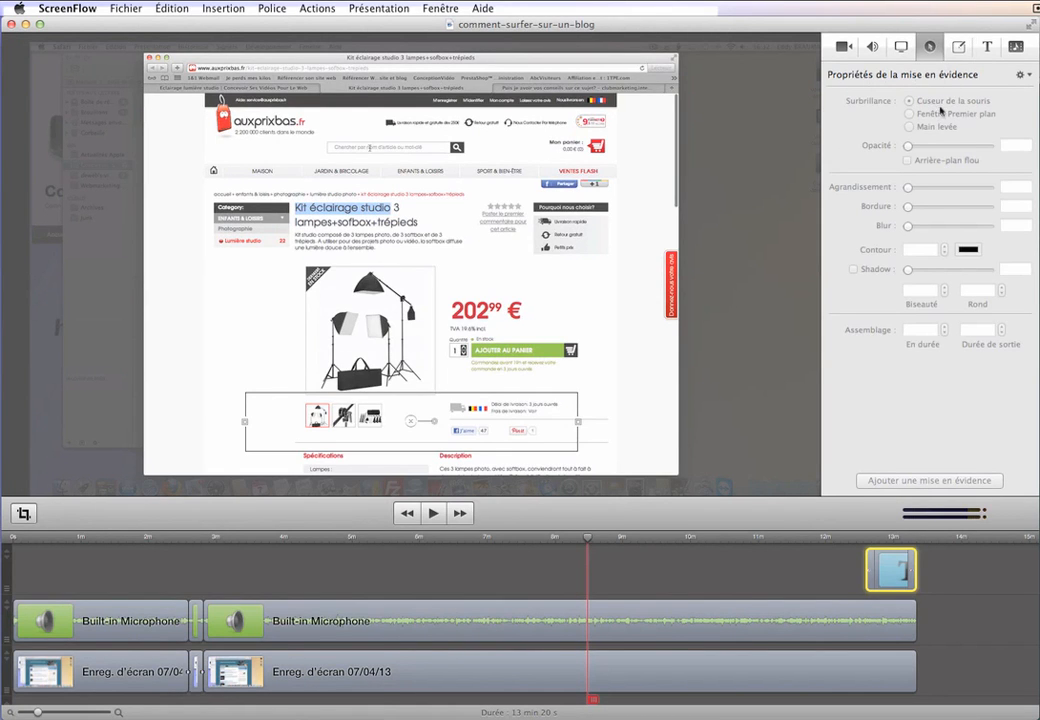
click(575, 672)
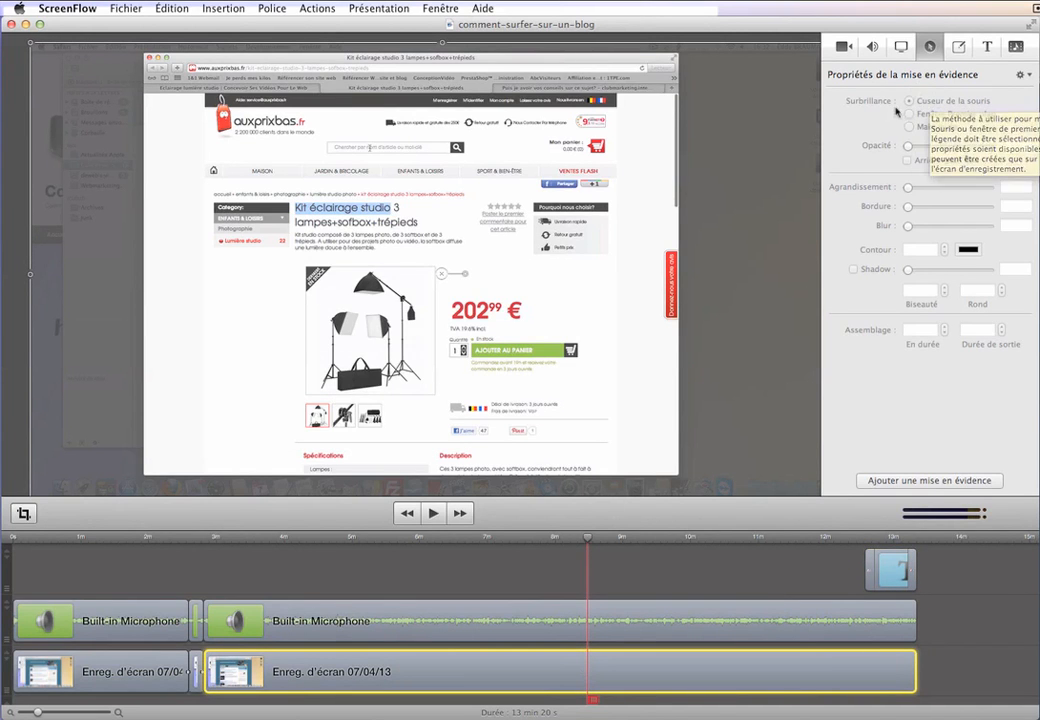
click(1024, 76)
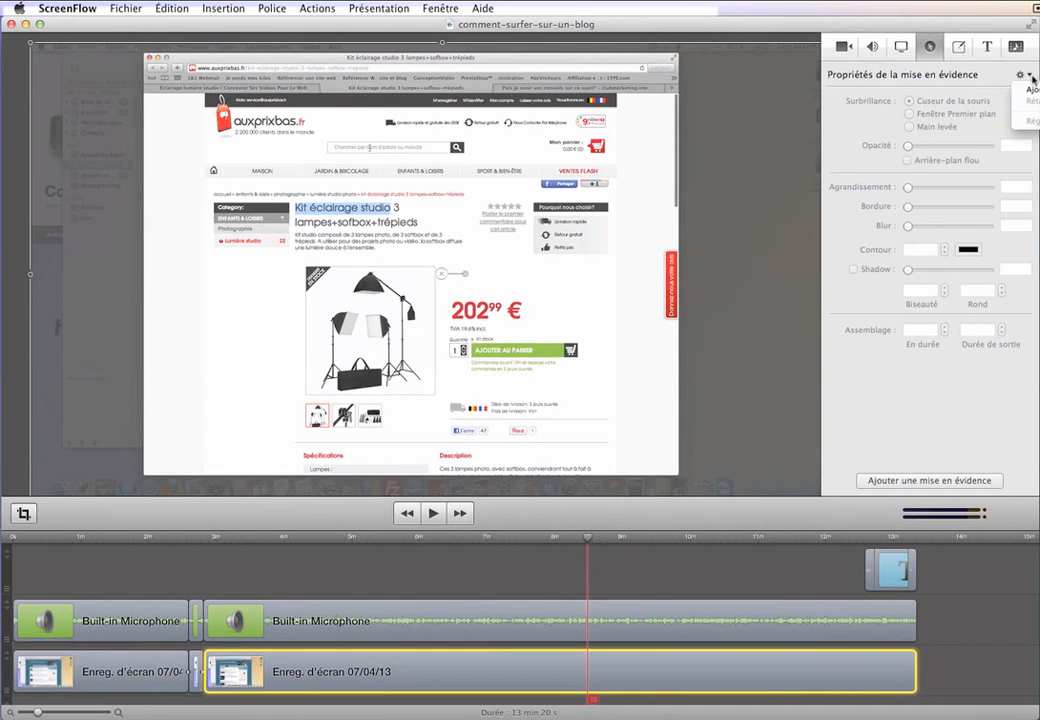
click(1030, 76)
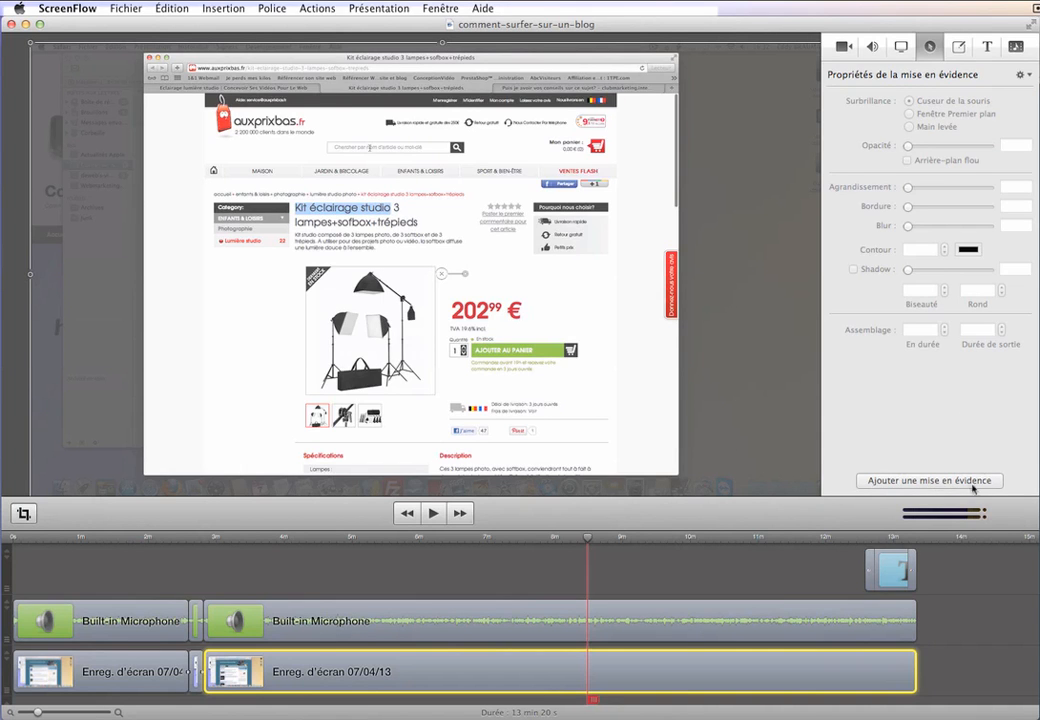
click(941, 483)
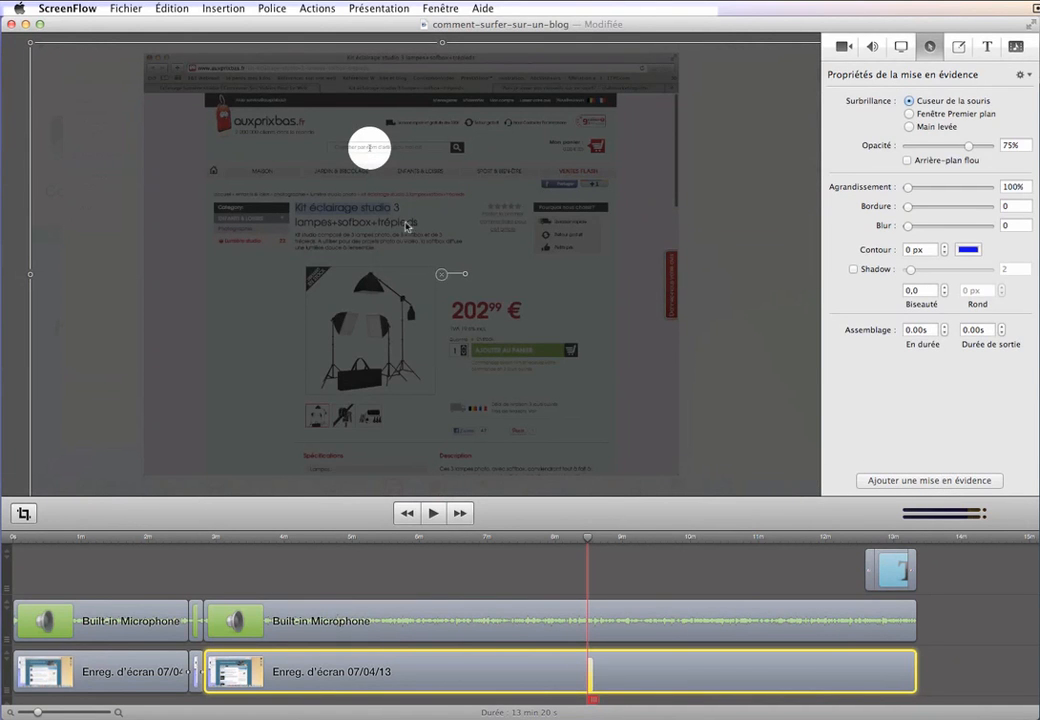
Step: Shift the callout slightly later, by less than a second, along the second screen recording clip
click(379, 8)
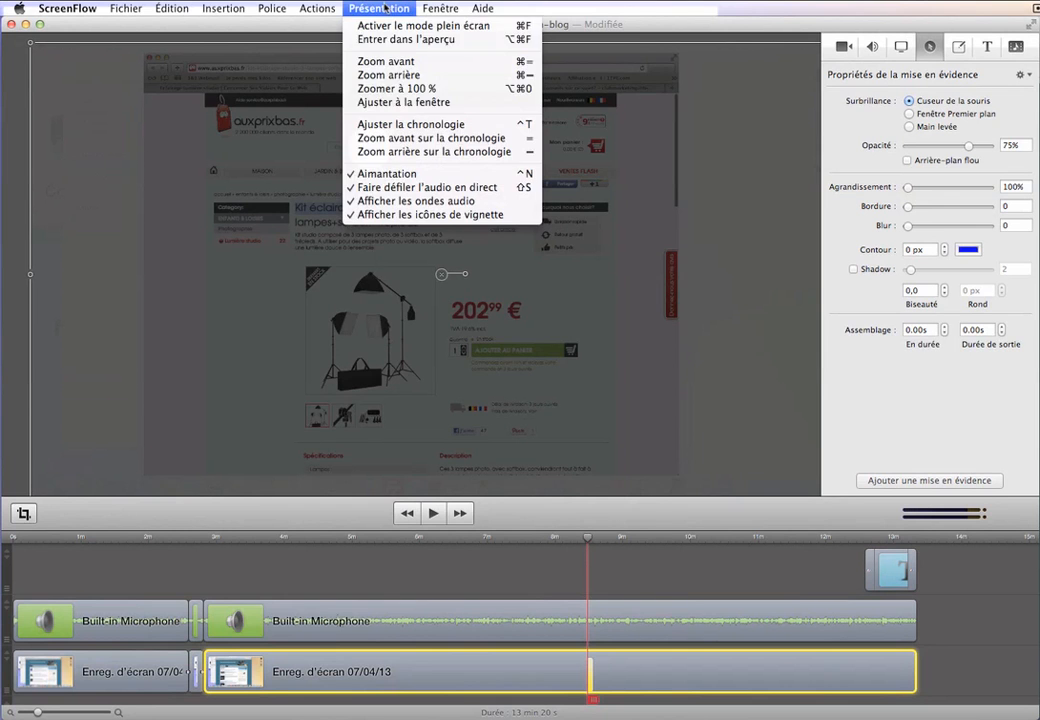
click(372, 62)
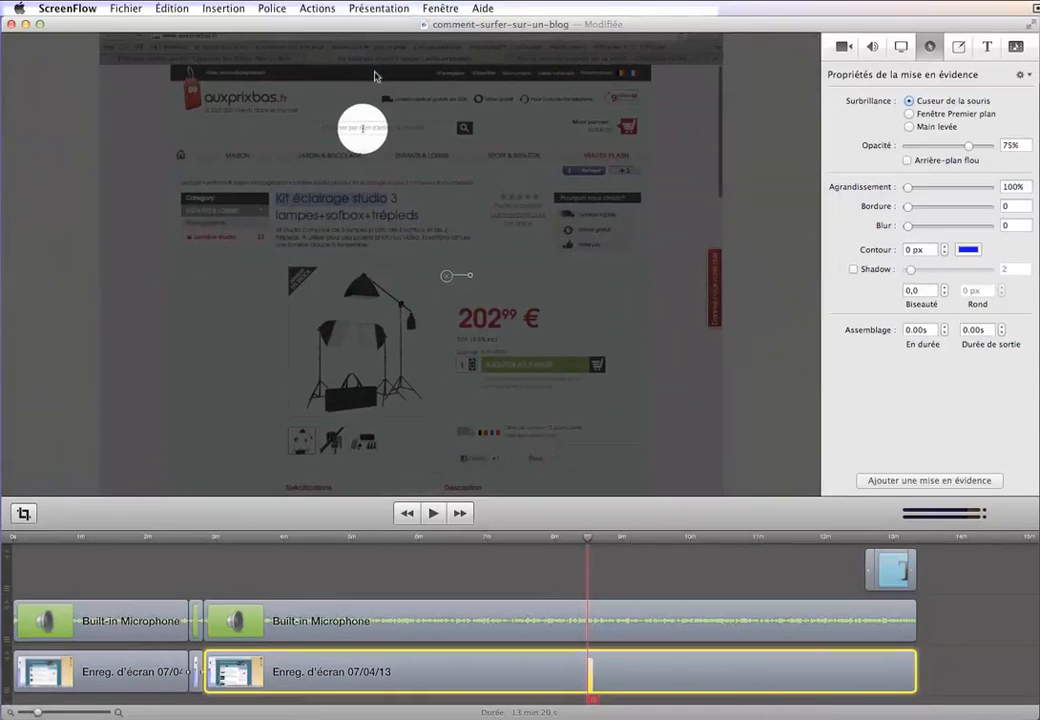
click(379, 8)
click(381, 62)
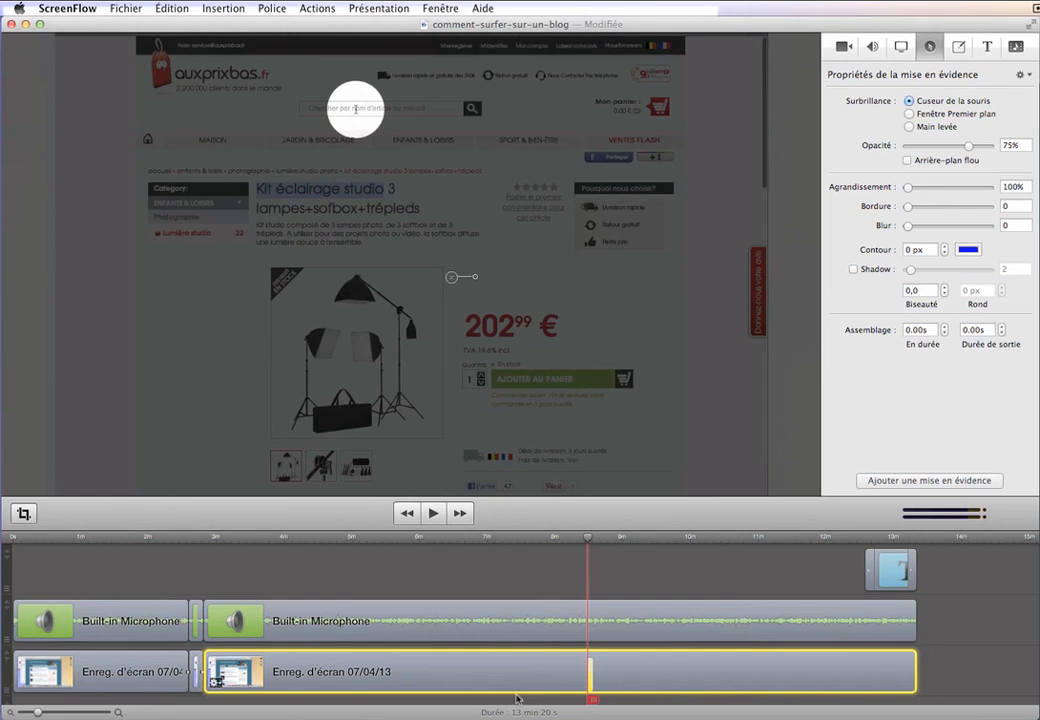
click(66, 713)
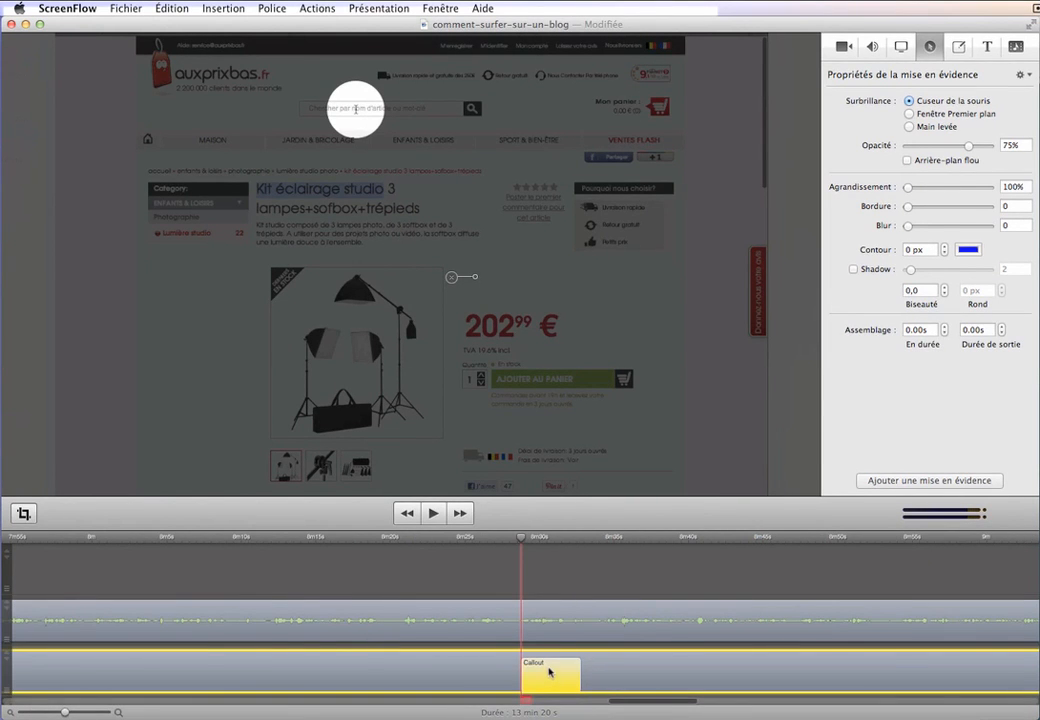
mouse_move(580, 672)
mouse_down()
mouse_move(600, 672)
mouse_move(550, 673)
mouse_move(579, 673)
mouse_up()
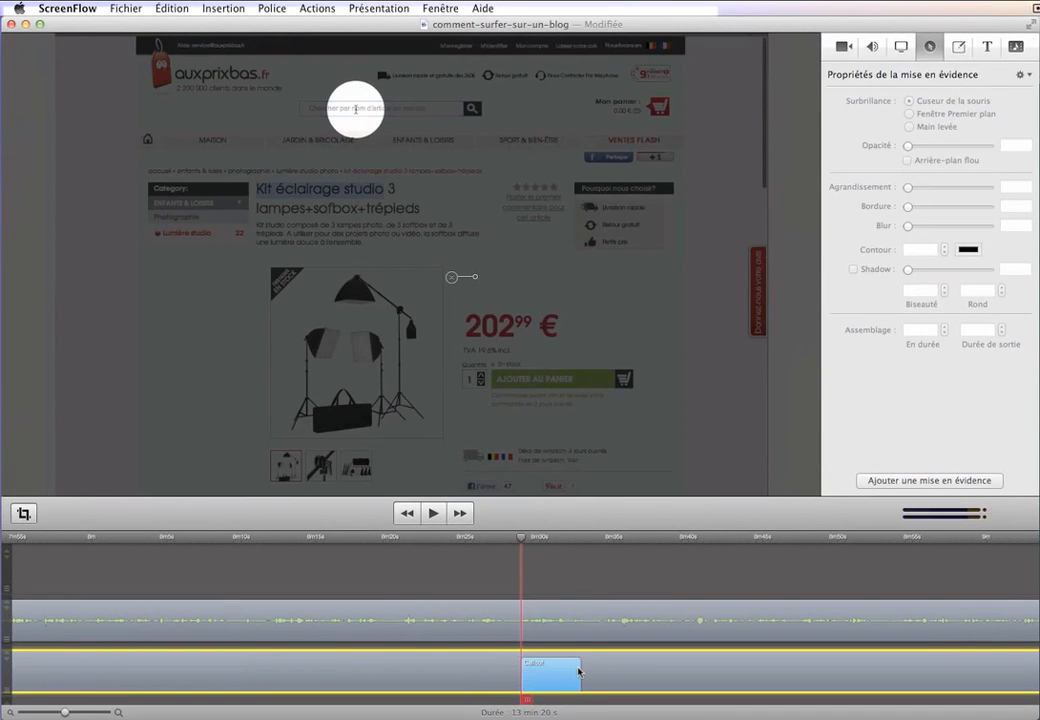
click(545, 539)
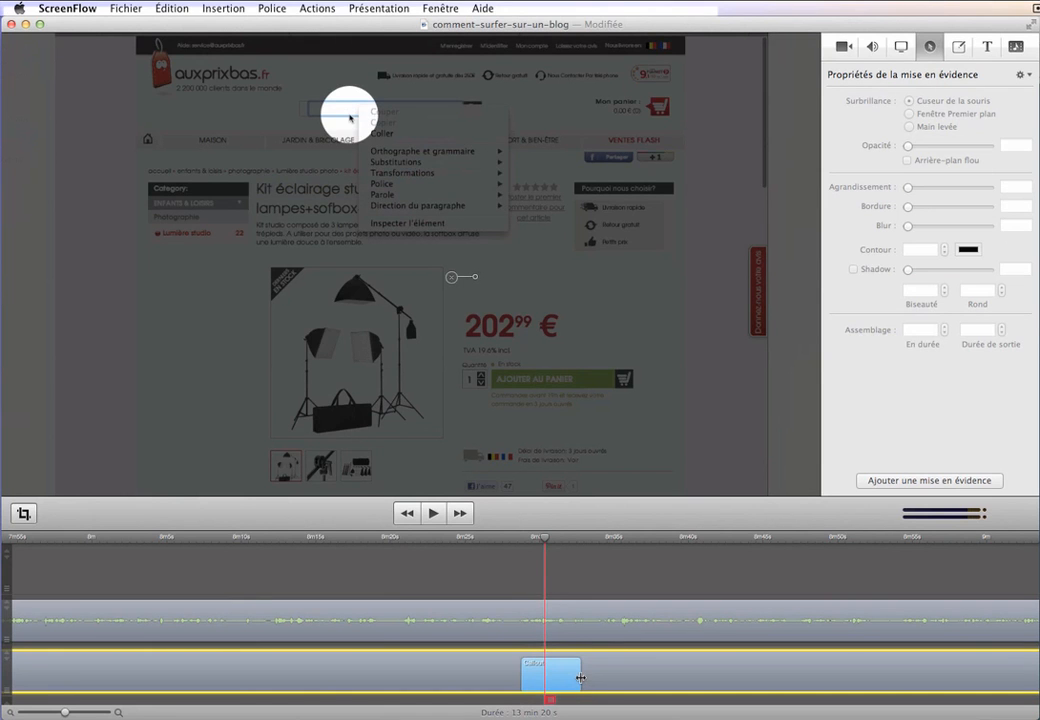
drag(569, 673, 577, 677)
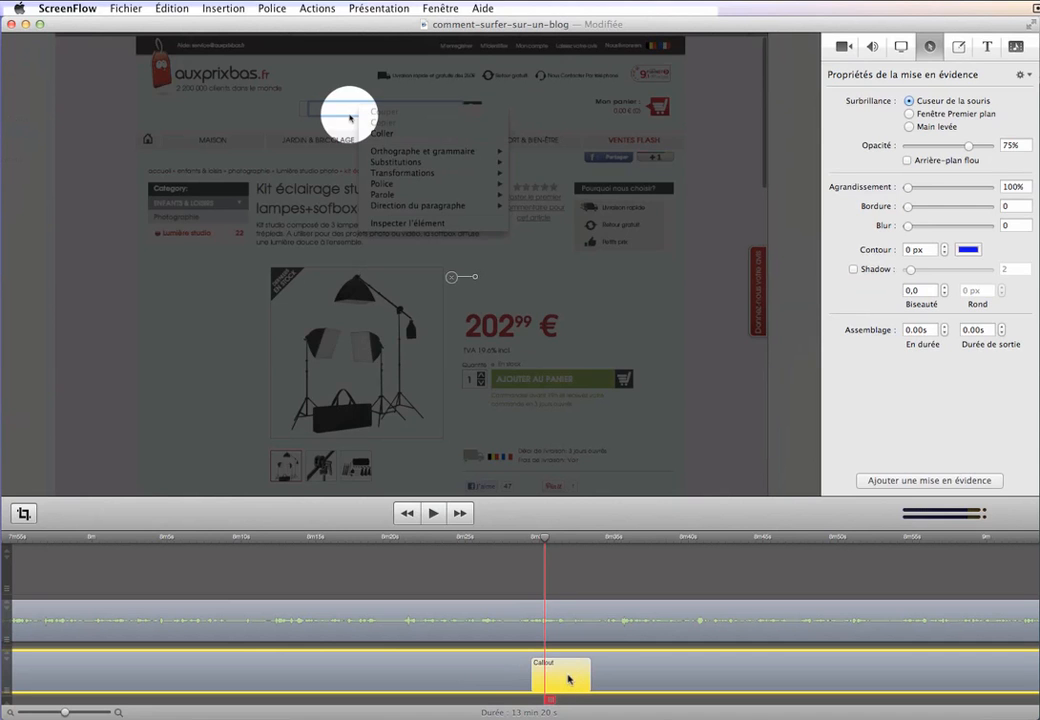
right_click(570, 677)
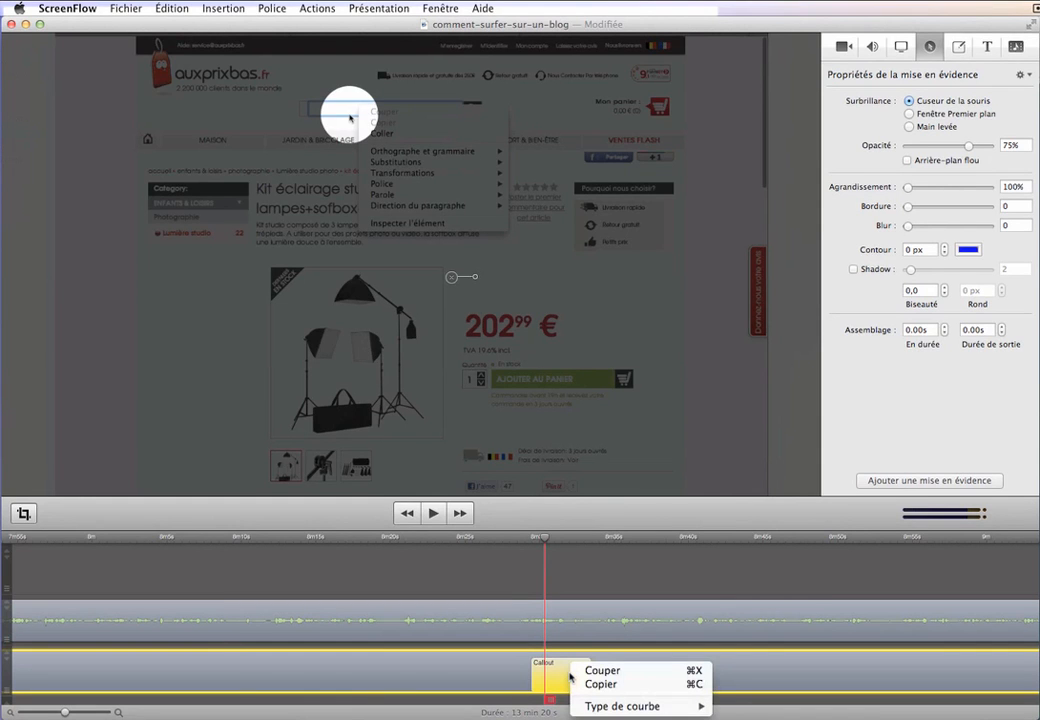
click(568, 678)
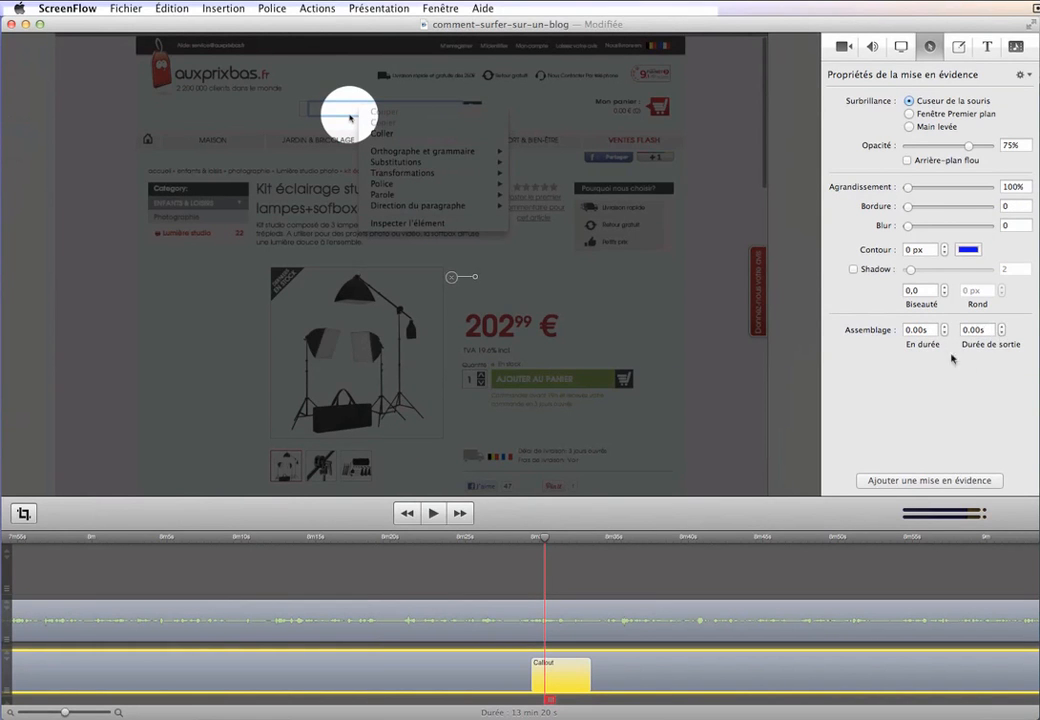
Step: Play the recording through the callout and set the callout's opacity to 58%
click(520, 540)
click(434, 514)
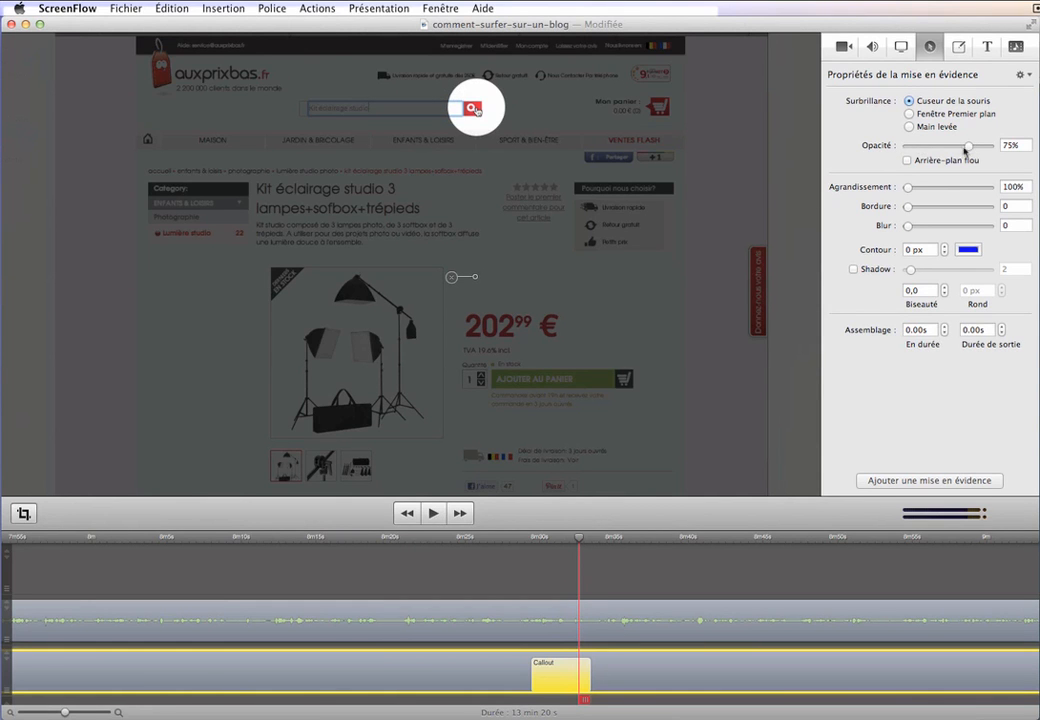
drag(971, 147, 957, 147)
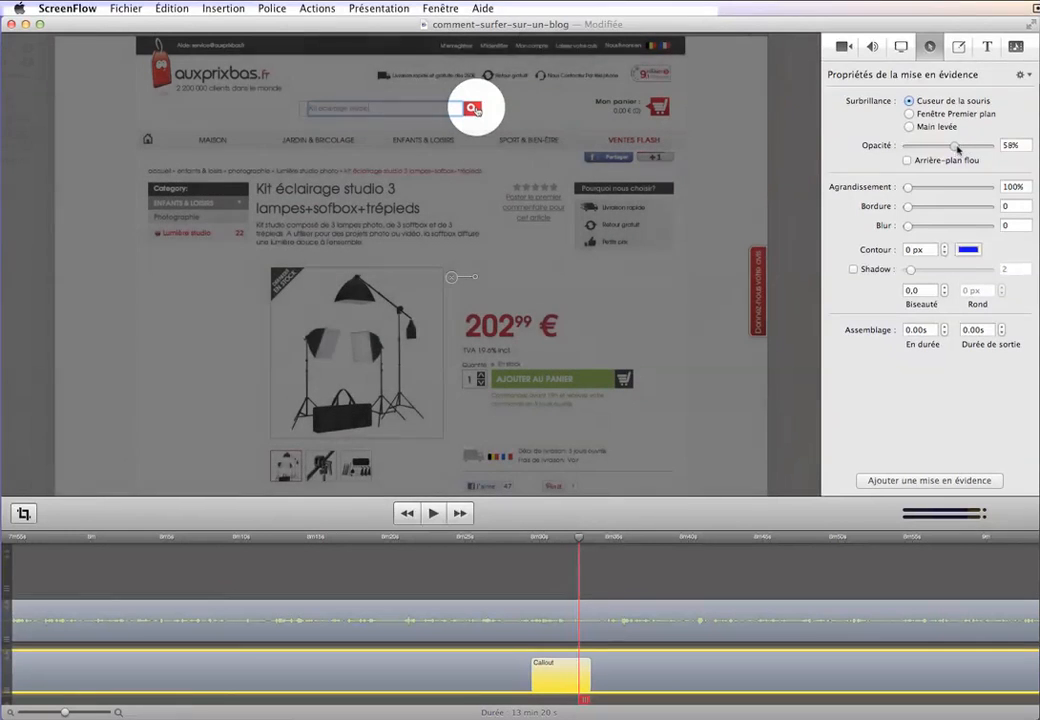